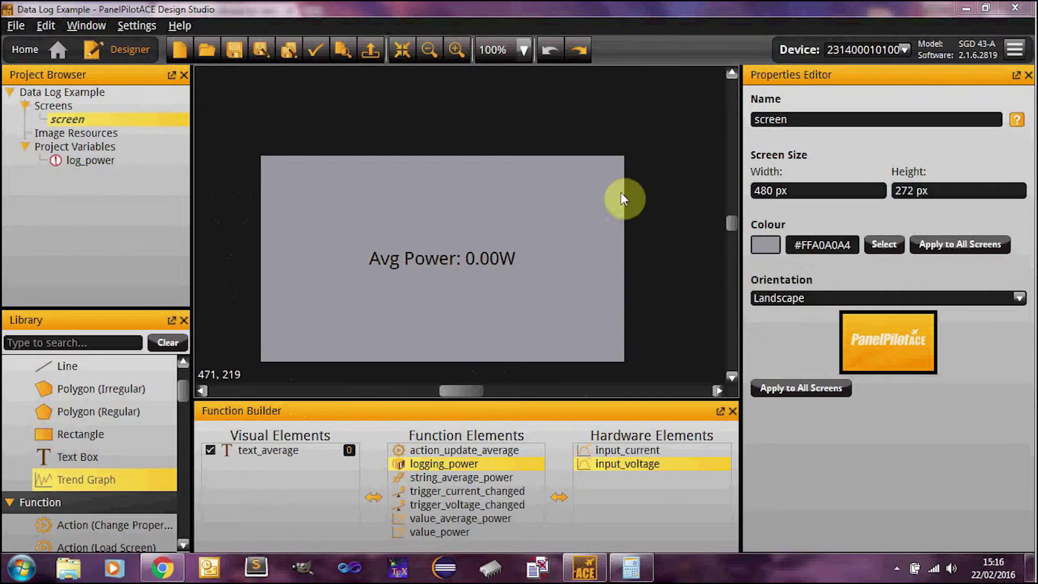
Move the Avg Power text to the top by setting its Y position to 0.
{"action": "left_click", "coordinate": [394, 261]}
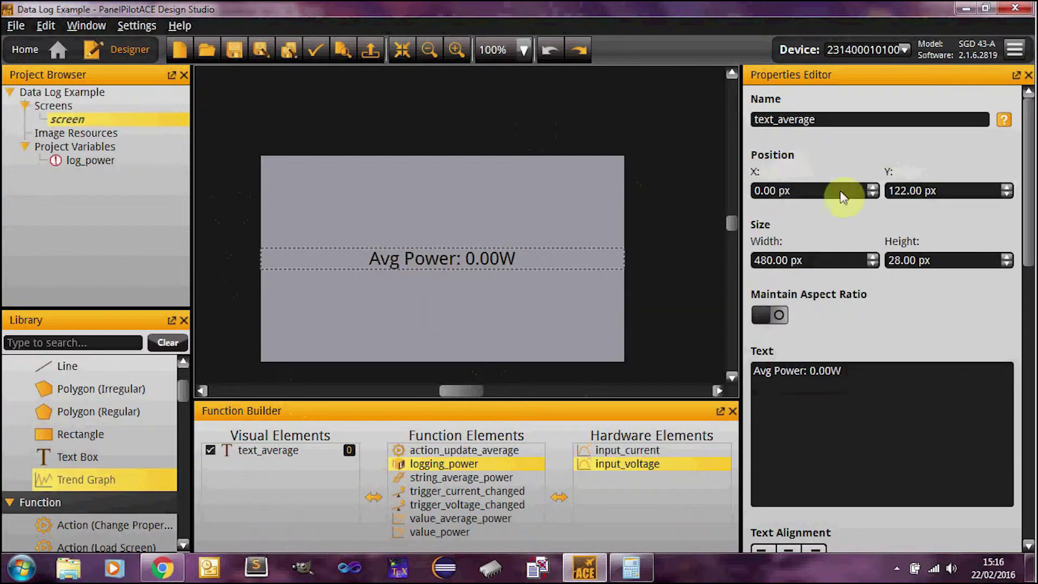
{"action": "left_click", "coordinate": [920, 195]}
{"action": "type", "text": "0"}
{"action": "key", "text": "Return"}
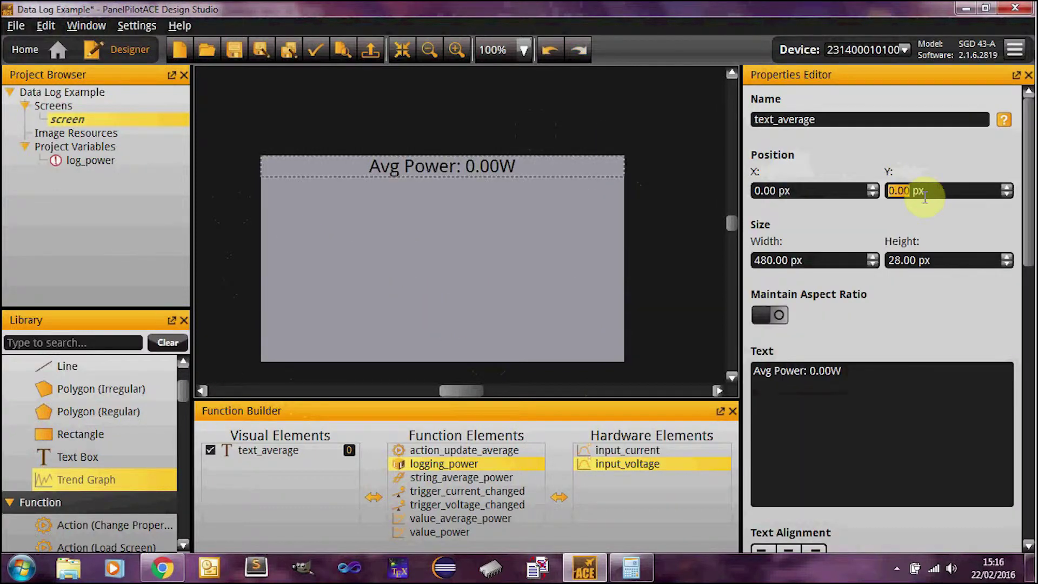
{"action": "left_click", "coordinate": [605, 264]}
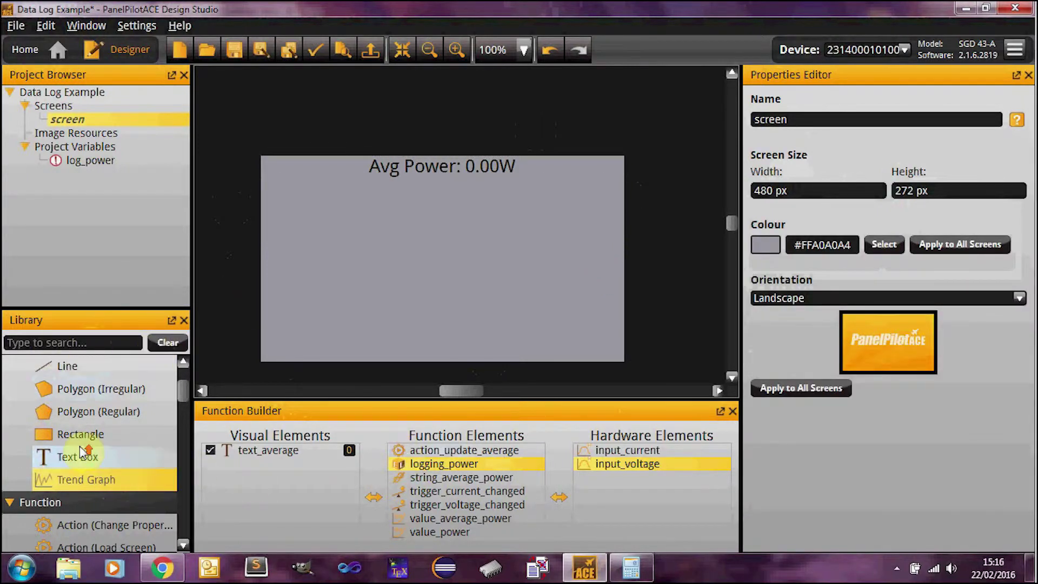
Place a Trend Graph from the Library onto the screen and set its width to 460 px.
{"action": "scroll", "coordinate": [69, 454], "scroll_direction": "up", "scroll_amount": 2}
{"action": "scroll", "coordinate": [69, 456], "scroll_direction": "down", "scroll_amount": 2}
{"action": "left_click", "coordinate": [73, 480]}
{"action": "left_click_drag", "start_coordinate": [73, 480], "coordinate": [358, 284]}
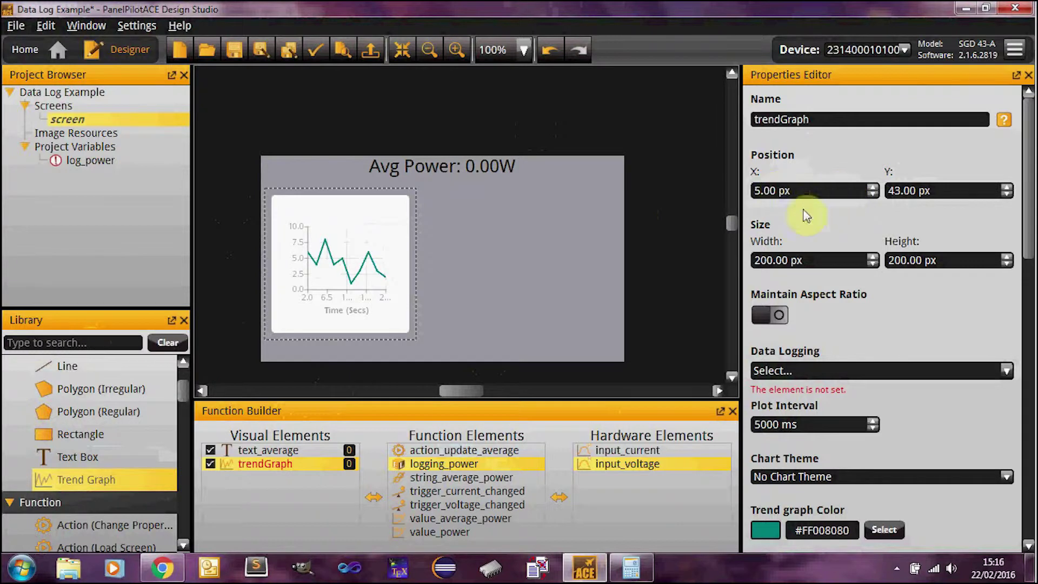
{"action": "left_click", "coordinate": [827, 256]}
{"action": "key", "text": "Left"}
{"action": "key", "text": "Left"}
{"action": "key", "text": "Left"}
{"action": "key", "text": "Left"}
{"action": "key", "text": "Left"}
{"action": "key", "text": "Left"}
{"action": "key", "text": "shift+Left"}
{"action": "key", "text": "shift+Left"}
{"action": "key", "text": "shift+Left"}
{"action": "type", "text": "460"}
{"action": "key", "text": "Return"}
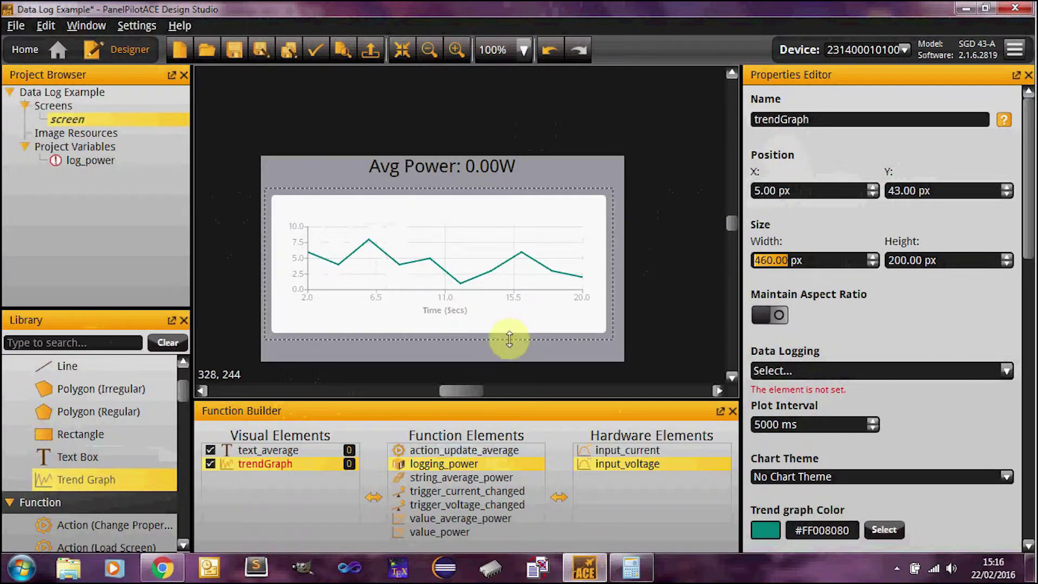
Stretch the trend graph to about 221 px tall and align it horizontally centred.
{"action": "left_click_drag", "start_coordinate": [506, 340], "coordinate": [507, 355]}
{"action": "left_click_drag", "start_coordinate": [496, 301], "coordinate": [502, 302]}
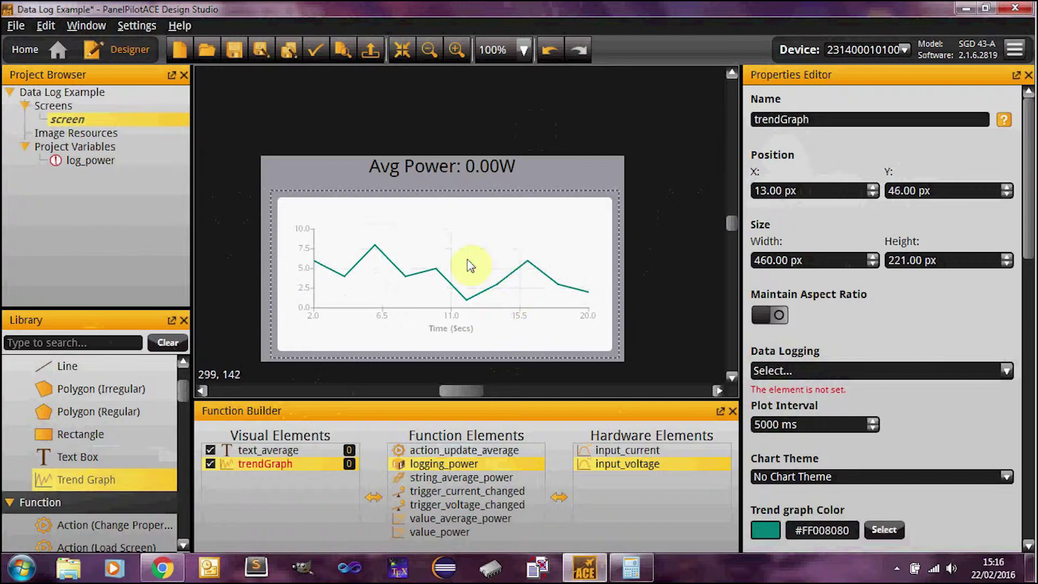
{"action": "right_click", "coordinate": [467, 258]}
{"action": "mouse_move", "coordinate": [530, 409]}
{"action": "mouse_move", "coordinate": [622, 389]}
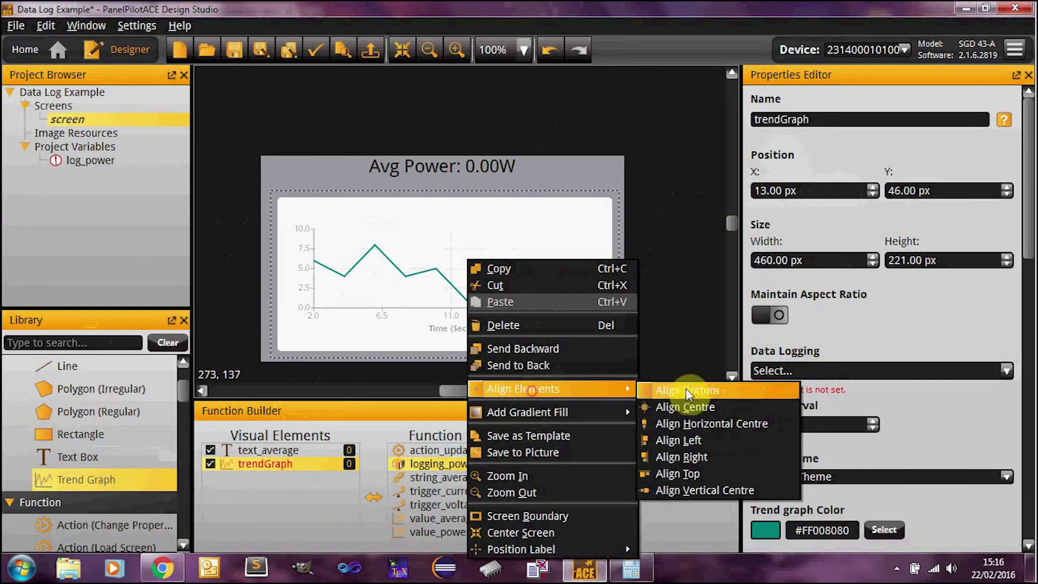
{"action": "left_click", "coordinate": [698, 423]}
{"action": "left_click", "coordinate": [522, 351]}
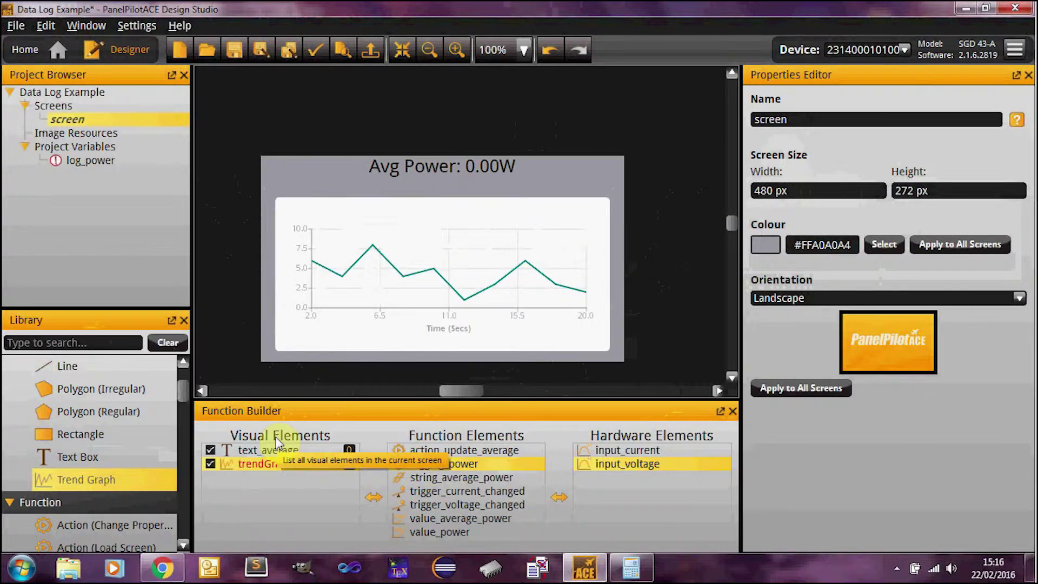
Set trendGraph's Data Logging source to logging_power and inspect that logging function.
{"action": "left_click", "coordinate": [310, 463]}
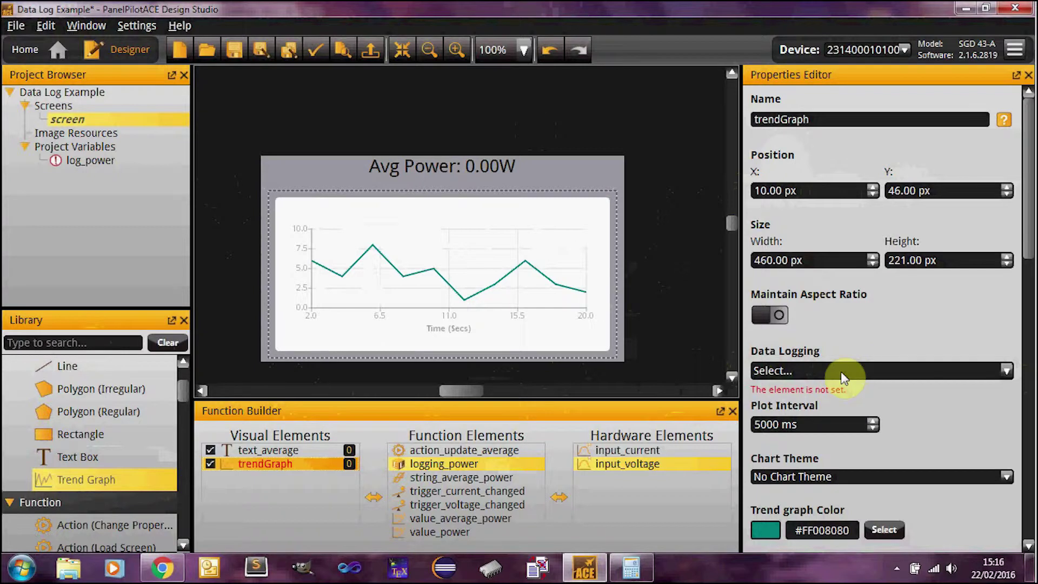
{"action": "left_click", "coordinate": [817, 373]}
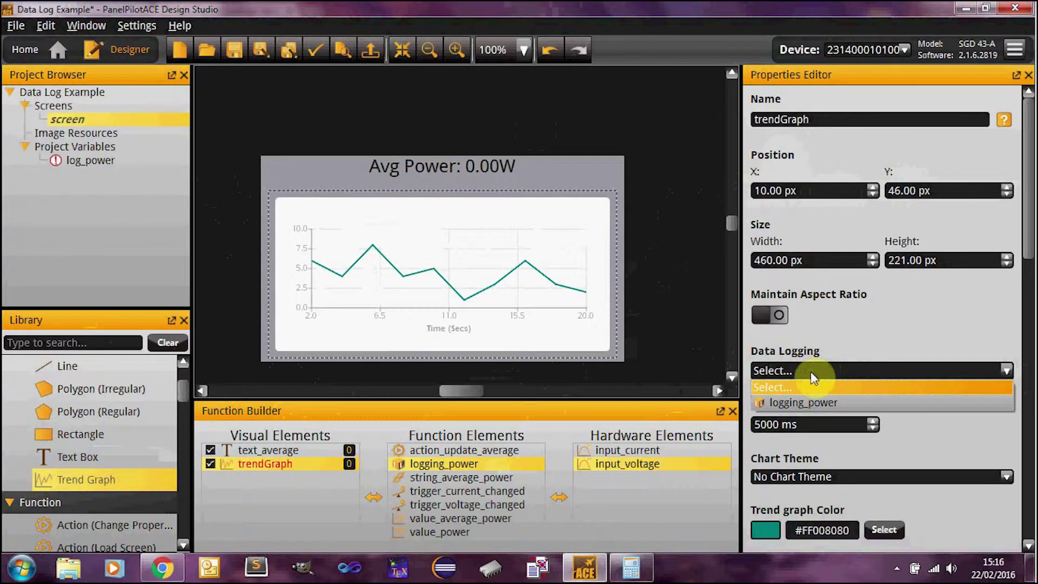
{"action": "left_click", "coordinate": [821, 403]}
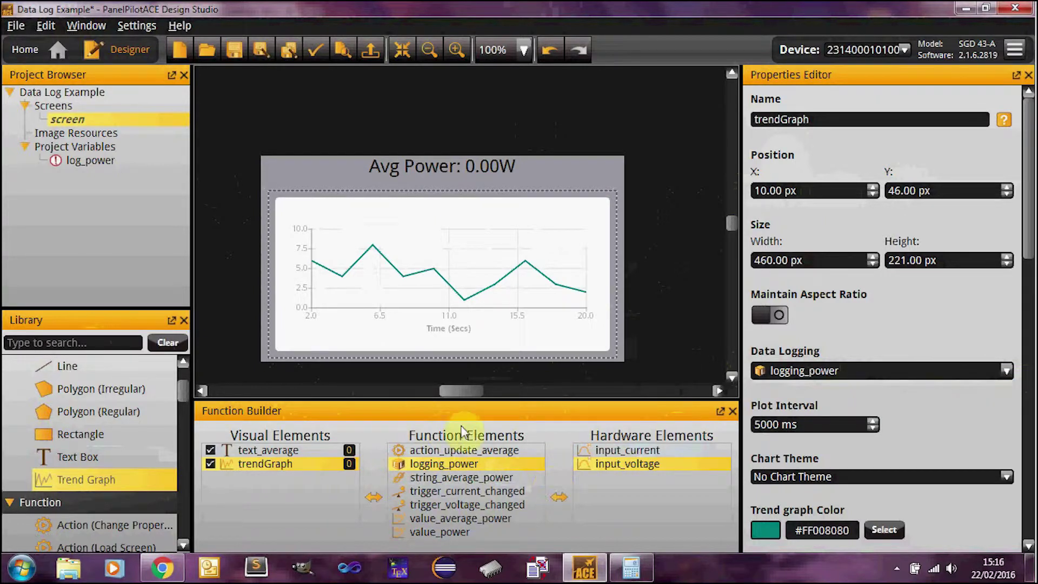
{"action": "left_click", "coordinate": [427, 468]}
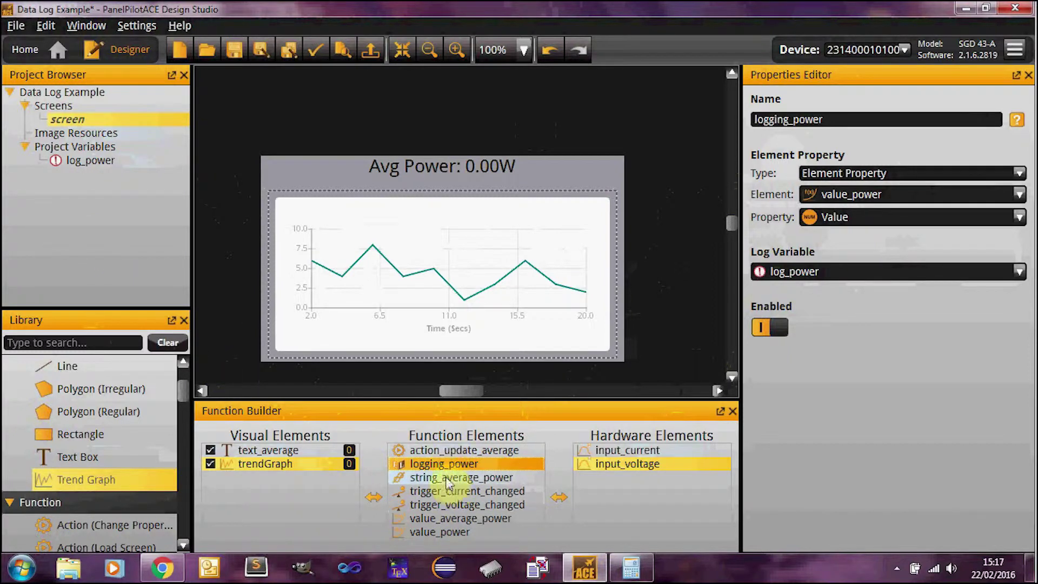
{"action": "left_click", "coordinate": [338, 464]}
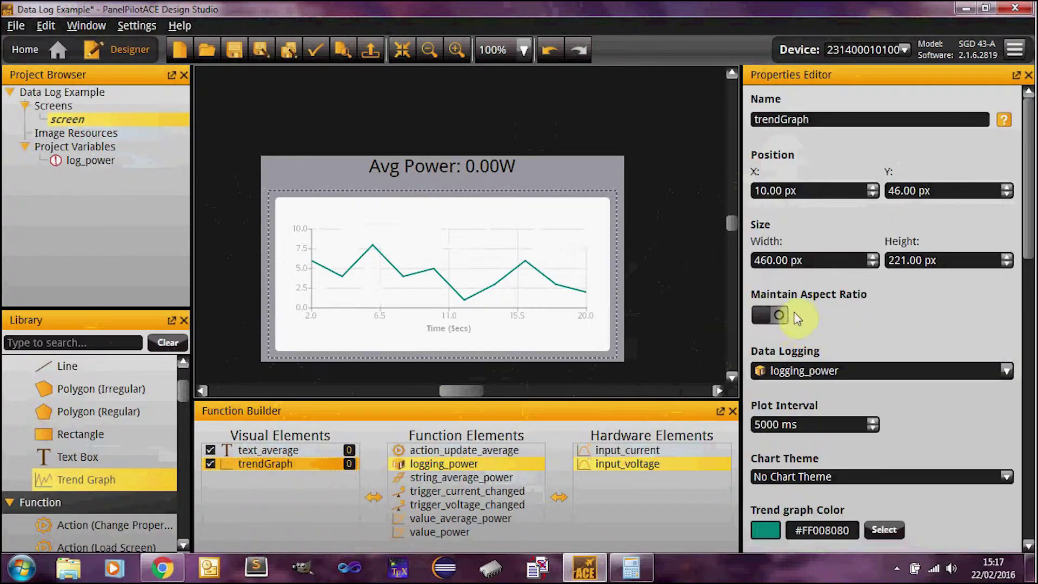
{"action": "scroll", "coordinate": [939, 352], "scroll_direction": "down", "scroll_amount": 3}
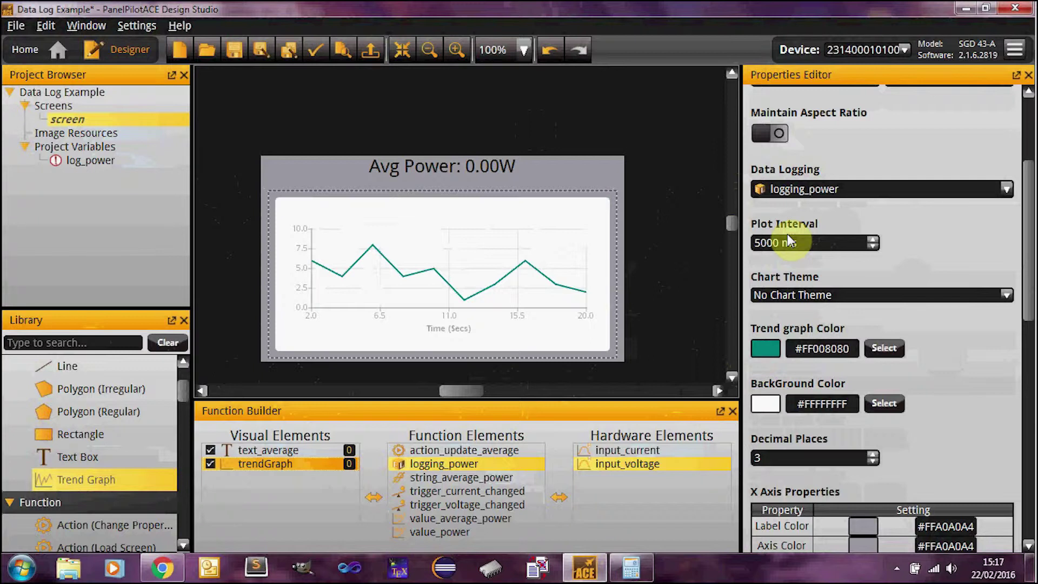
{"action": "scroll", "coordinate": [926, 324], "scroll_direction": "down", "scroll_amount": 4}
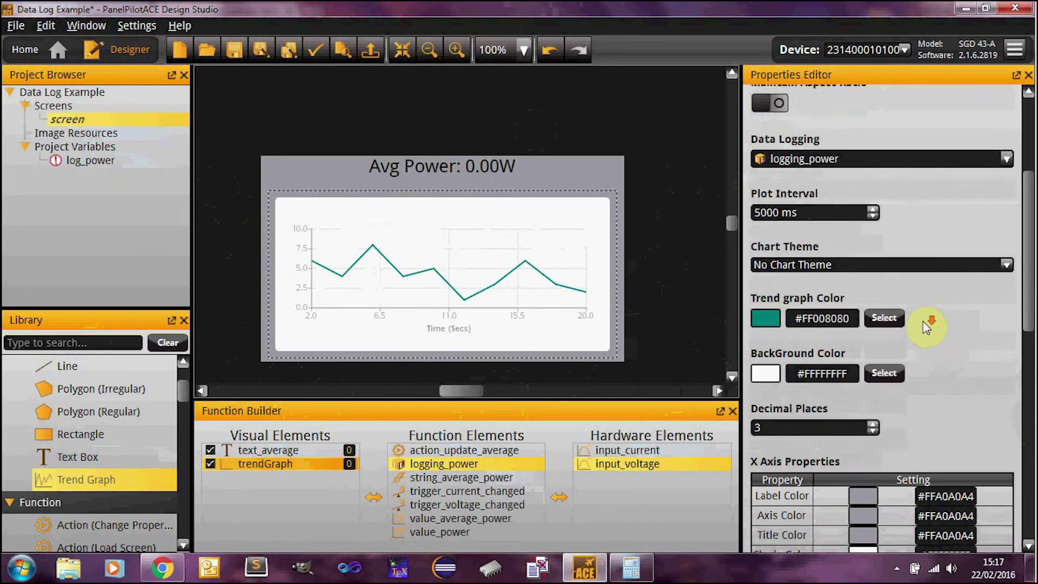
{"action": "scroll", "coordinate": [1017, 384], "scroll_direction": "up", "scroll_amount": 3}
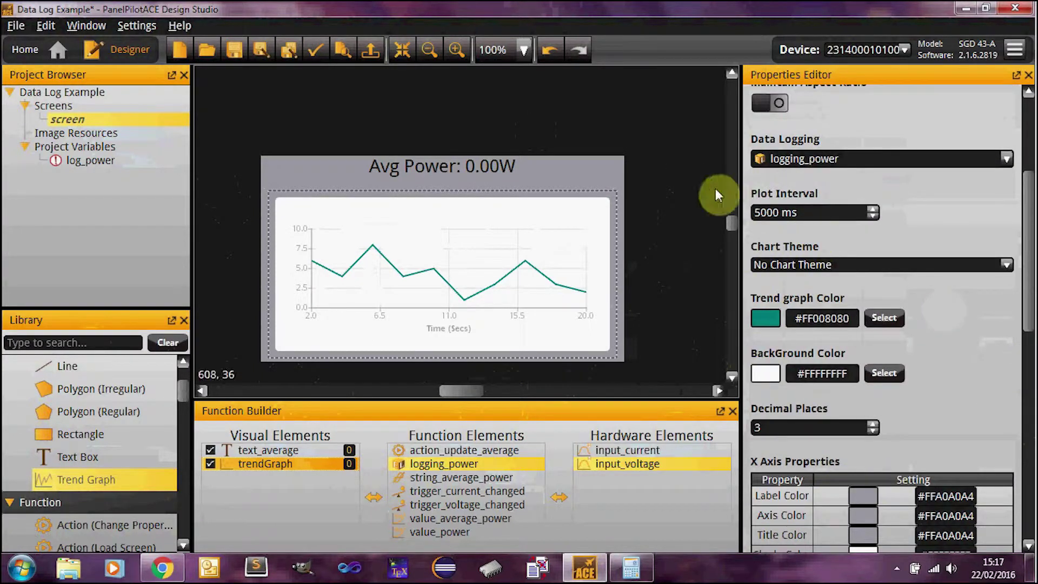
{"action": "scroll", "coordinate": [968, 268], "scroll_direction": "up", "scroll_amount": 1}
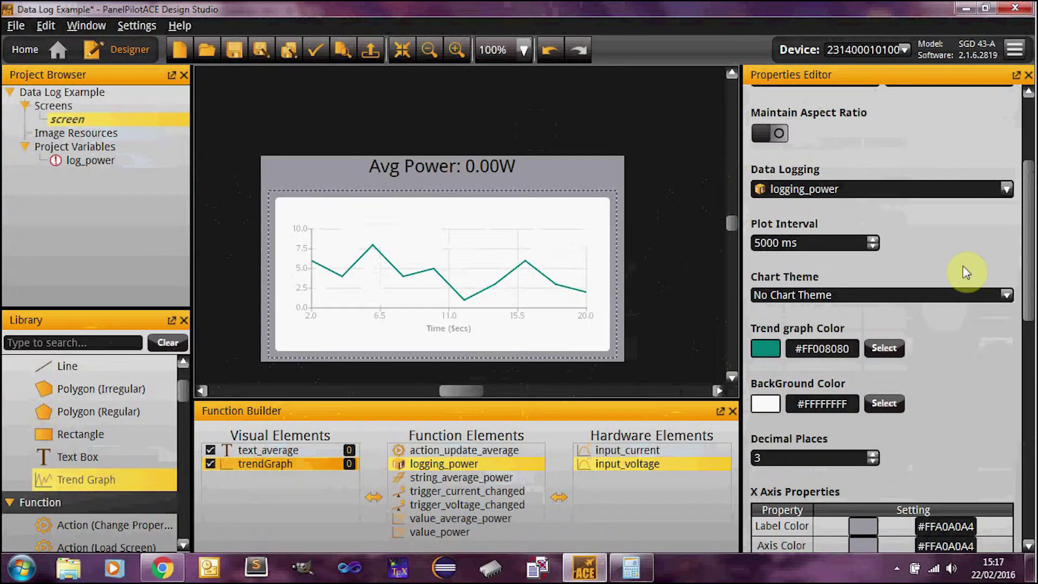
{"action": "left_click", "coordinate": [951, 295]}
{"action": "left_click", "coordinate": [835, 316]}
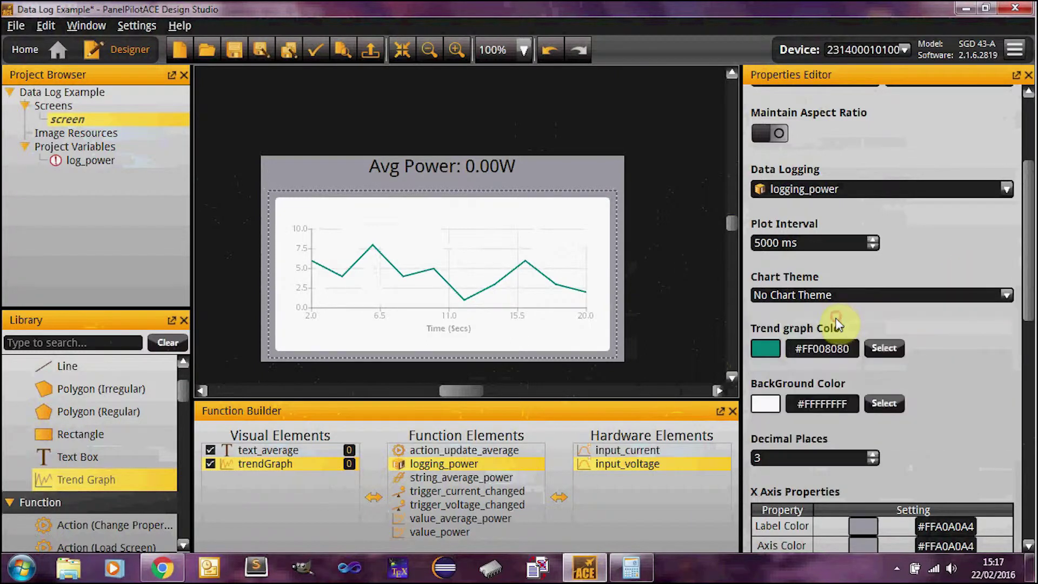
{"action": "key", "text": "Down"}
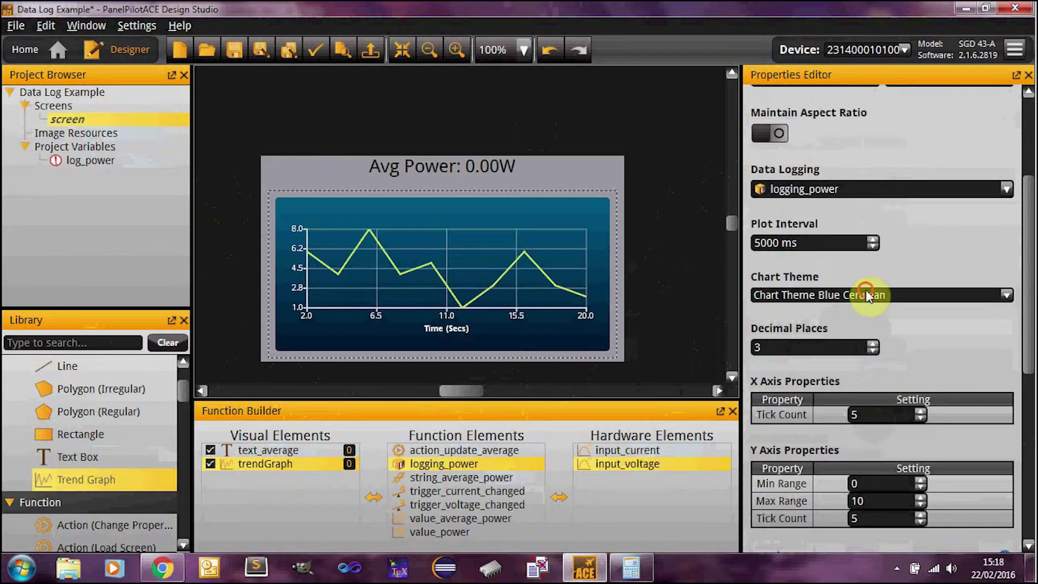
{"action": "left_click", "coordinate": [876, 294]}
{"action": "left_click", "coordinate": [813, 371]}
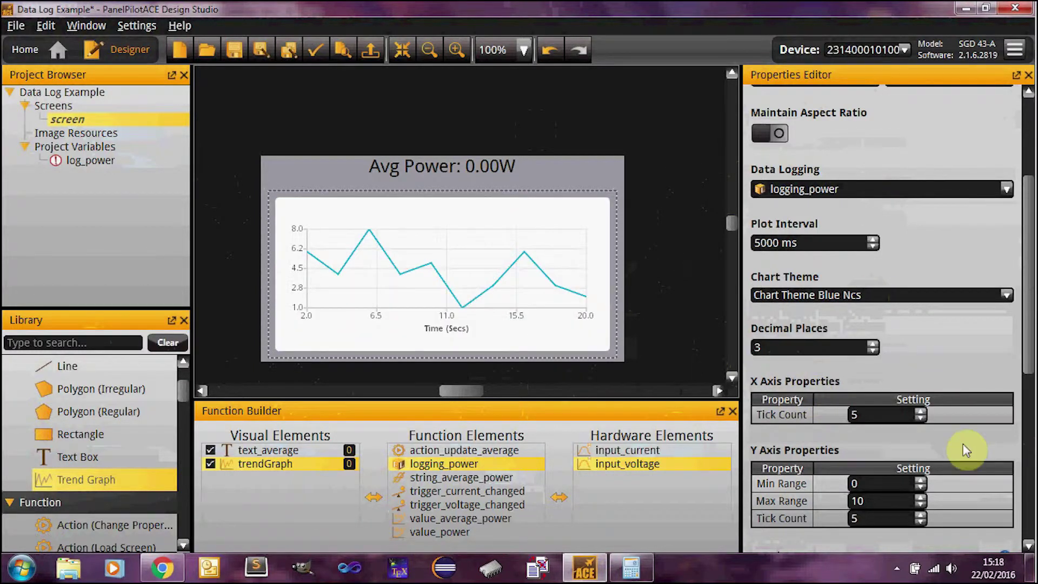
{"action": "scroll", "coordinate": [843, 439], "scroll_direction": "down", "scroll_amount": 5}
{"action": "scroll", "coordinate": [864, 378], "scroll_direction": "up", "scroll_amount": 6}
{"action": "scroll", "coordinate": [892, 270], "scroll_direction": "down", "scroll_amount": 3}
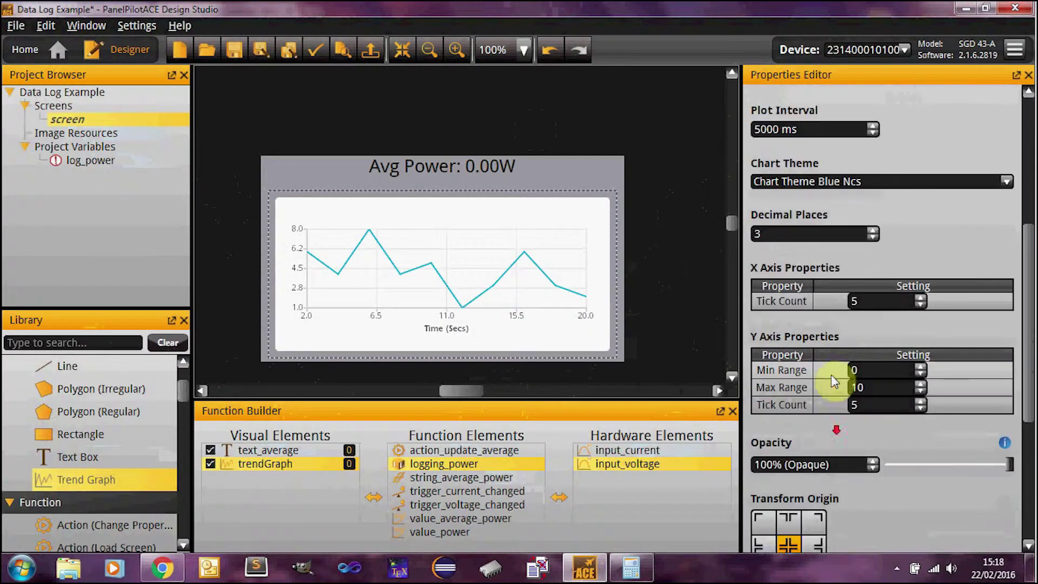
{"action": "scroll", "coordinate": [933, 150], "scroll_direction": "up", "scroll_amount": 1}
{"action": "left_click", "coordinate": [932, 151]}
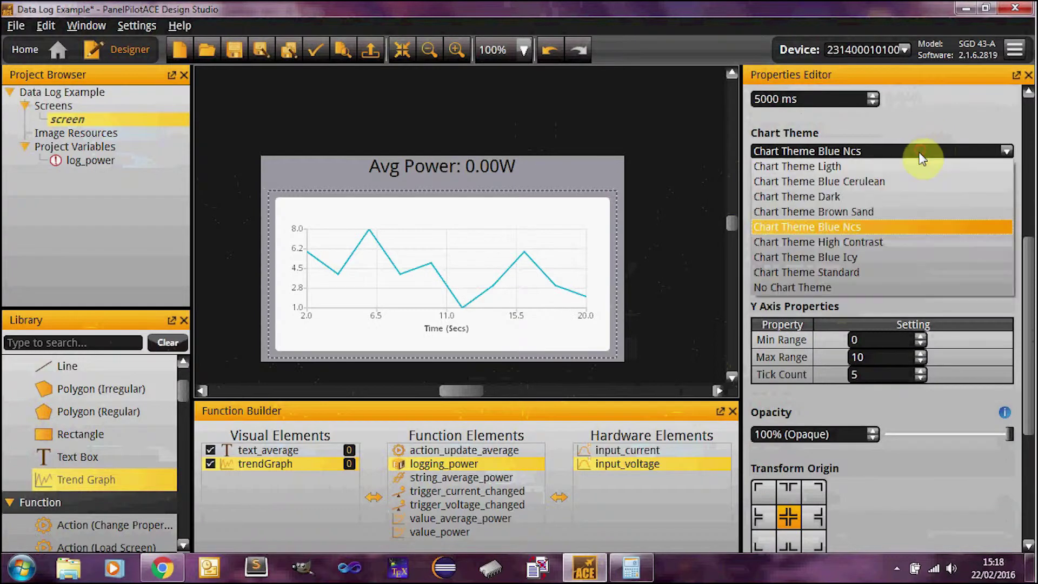
{"action": "left_click", "coordinate": [836, 288]}
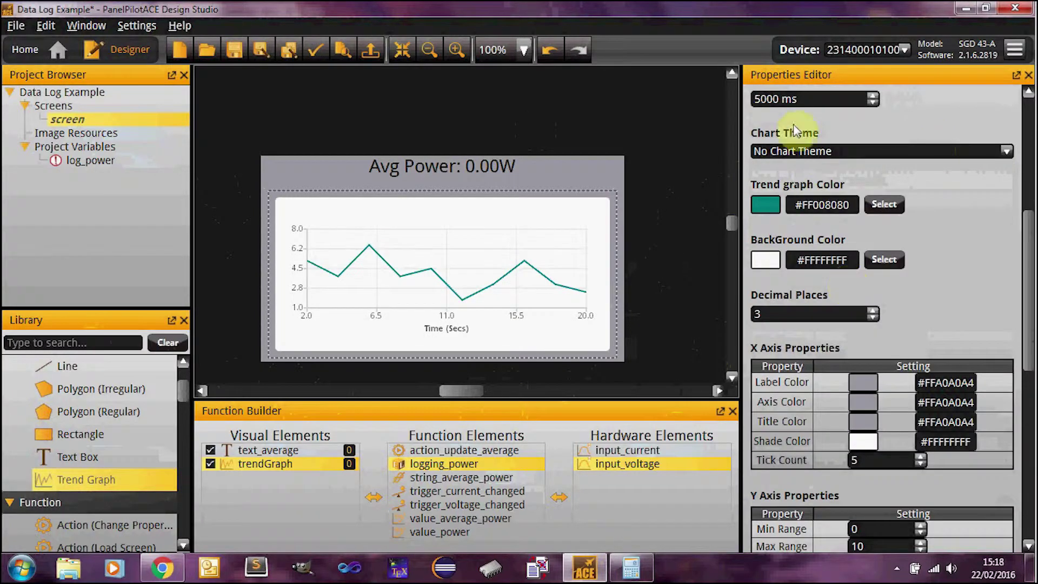
{"action": "scroll", "coordinate": [957, 321], "scroll_direction": "up", "scroll_amount": 1}
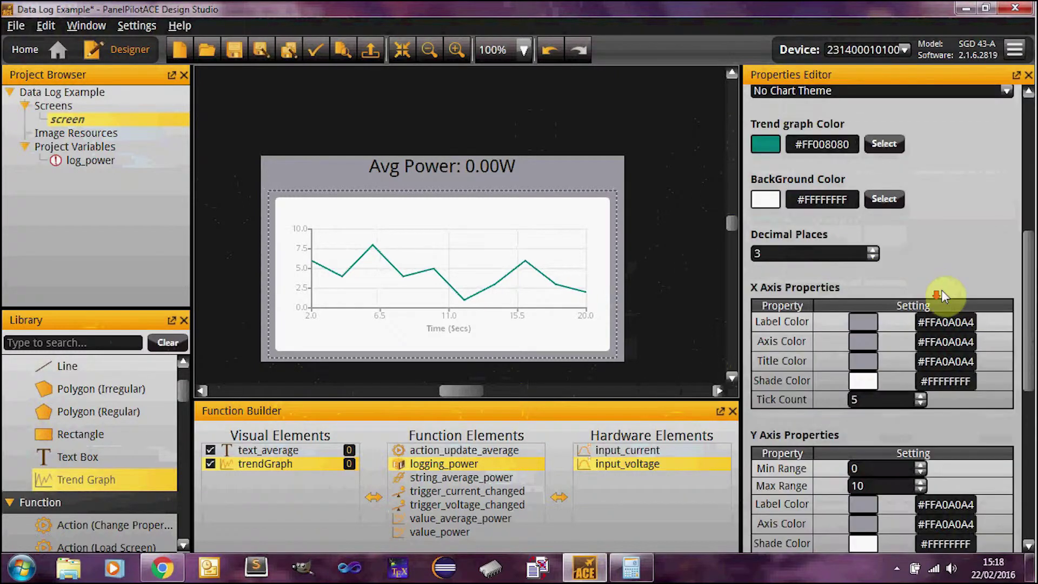
{"action": "scroll", "coordinate": [941, 290], "scroll_direction": "down", "scroll_amount": 2}
{"action": "scroll", "coordinate": [942, 290], "scroll_direction": "up", "scroll_amount": 2}
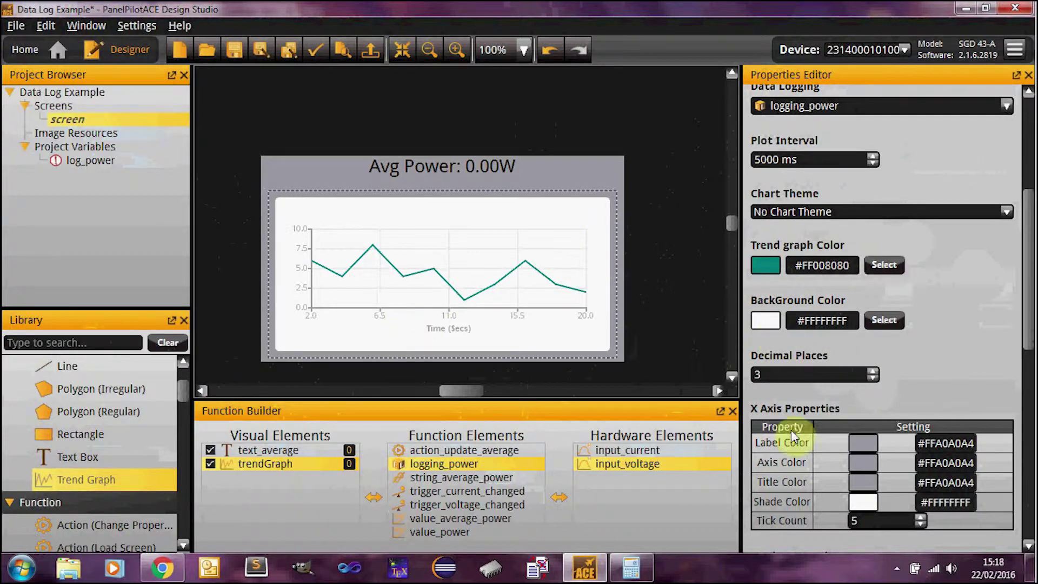
{"action": "scroll", "coordinate": [789, 357], "scroll_direction": "down", "scroll_amount": 2}
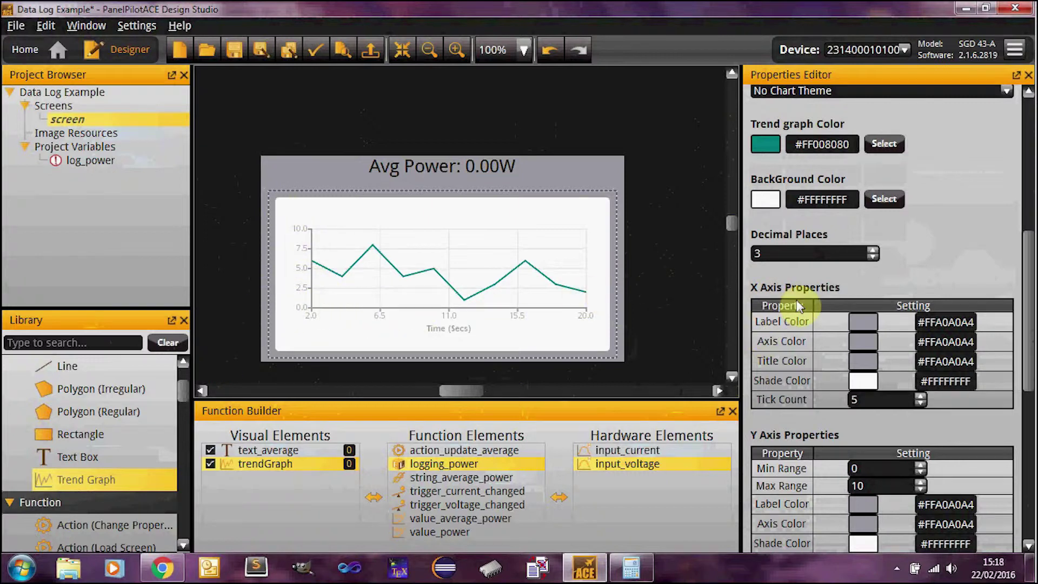
{"action": "scroll", "coordinate": [799, 303], "scroll_direction": "up", "scroll_amount": 2}
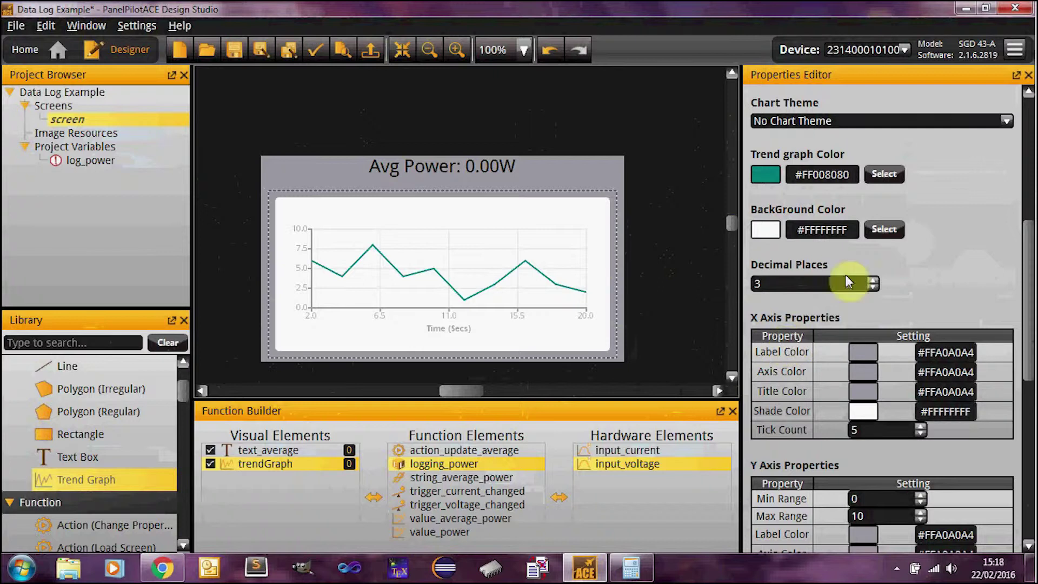
{"action": "scroll", "coordinate": [898, 278], "scroll_direction": "down", "scroll_amount": 1}
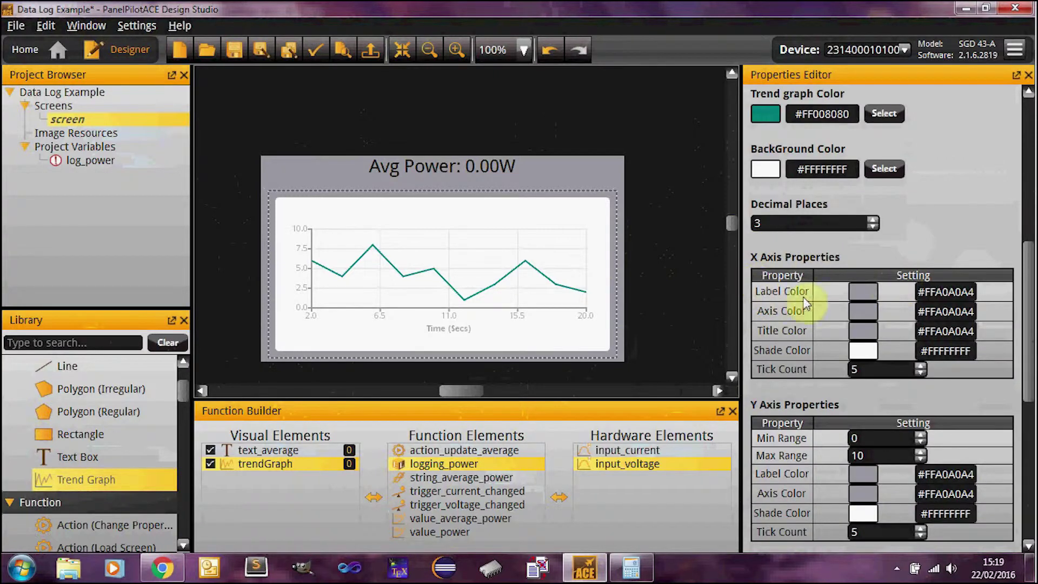
{"action": "scroll", "coordinate": [946, 265], "scroll_direction": "down", "scroll_amount": 1}
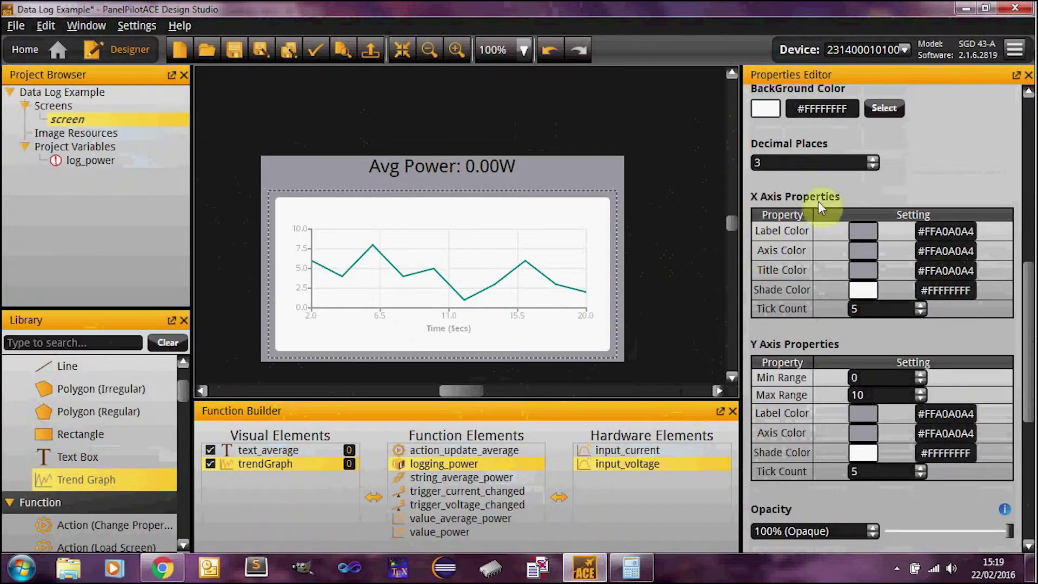
Set the X axis Label Color to green and Axis Color to blue.
{"action": "left_click", "coordinate": [871, 231]}
{"action": "left_click_drag", "start_coordinate": [641, 238], "coordinate": [609, 154]}
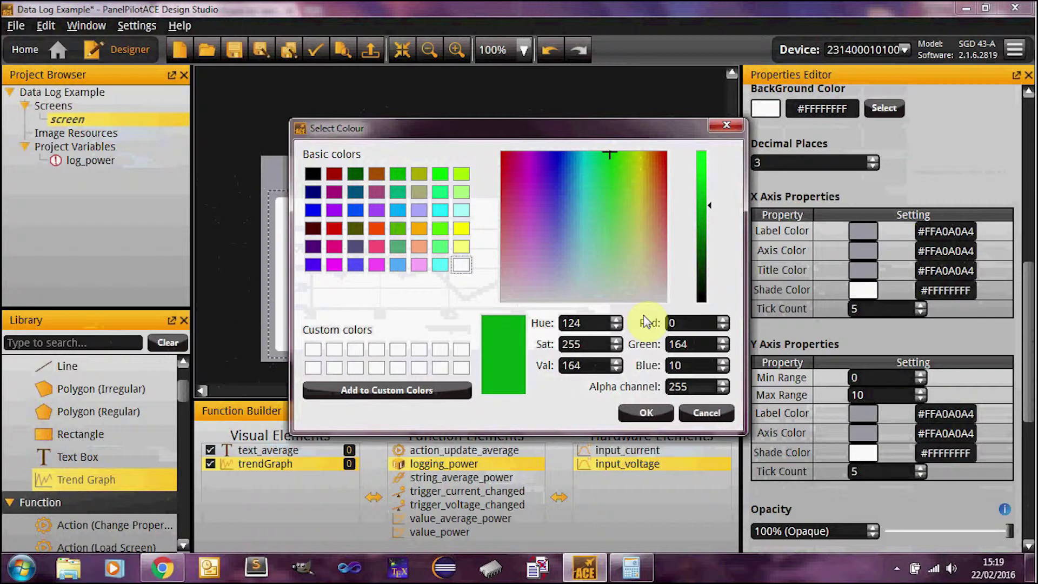
{"action": "left_click", "coordinate": [644, 408]}
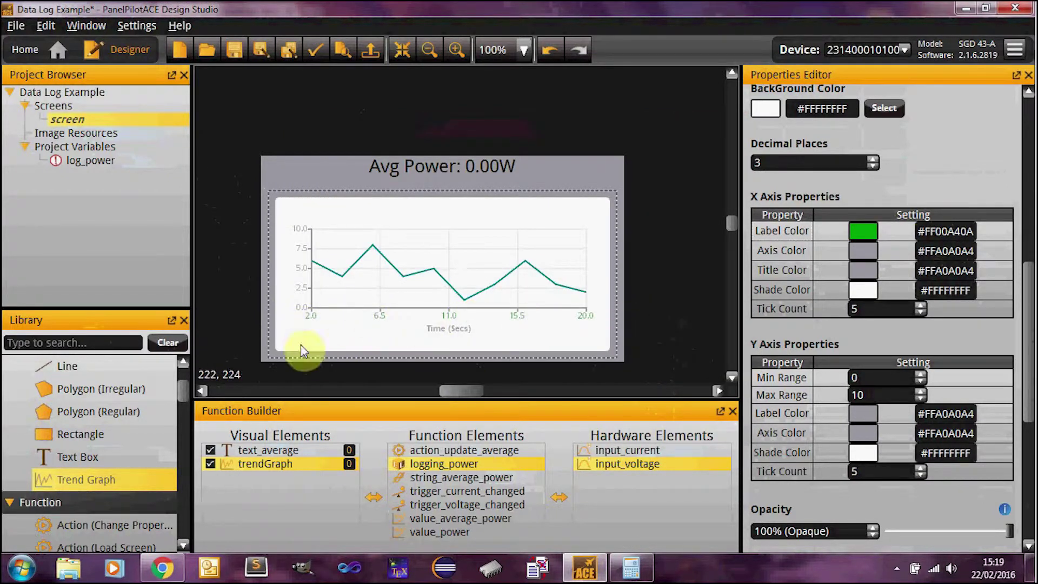
{"action": "left_click", "coordinate": [863, 250]}
{"action": "left_click", "coordinate": [554, 160]}
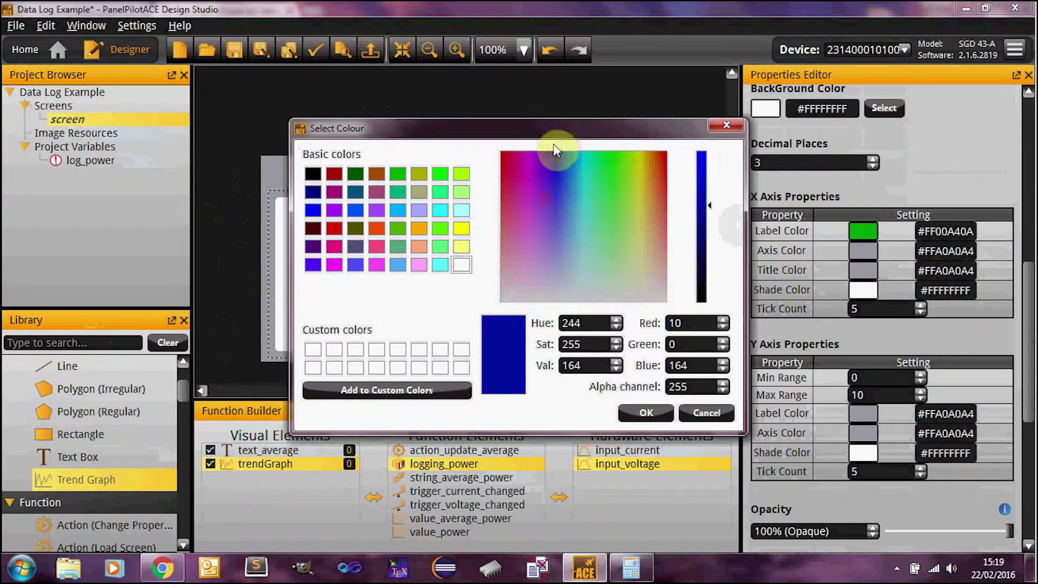
{"action": "left_click", "coordinate": [656, 412]}
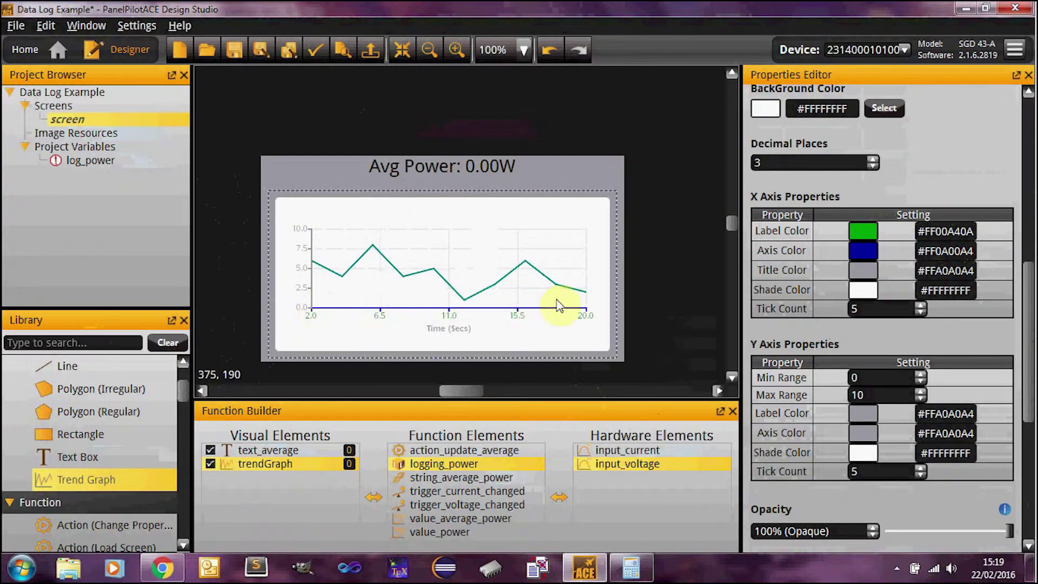
Set the X axis Title Color to orange and Shade Color to yellow.
{"action": "left_click", "coordinate": [863, 272]}
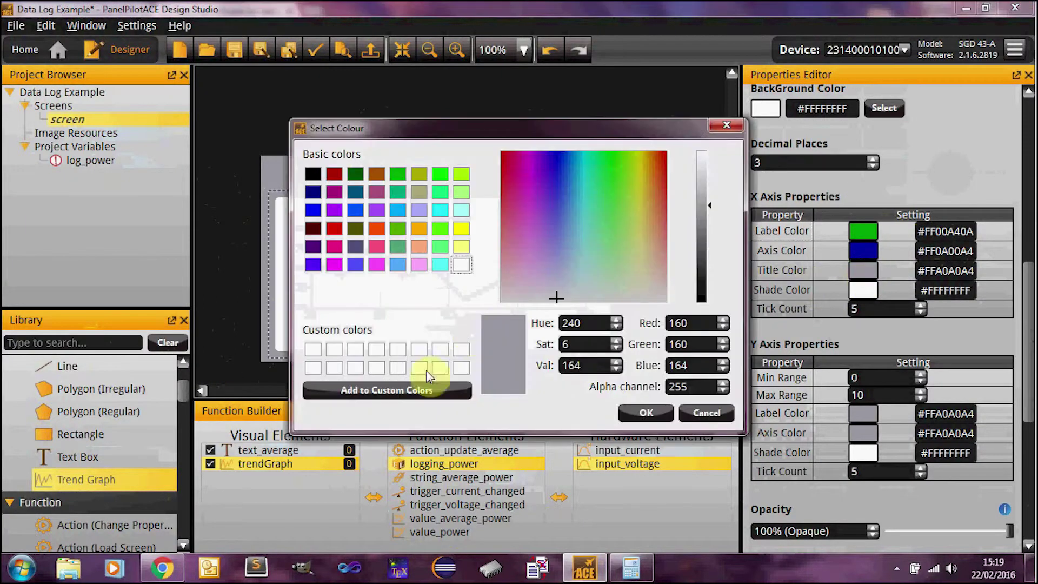
{"action": "left_click", "coordinate": [417, 229]}
{"action": "left_click", "coordinate": [646, 412]}
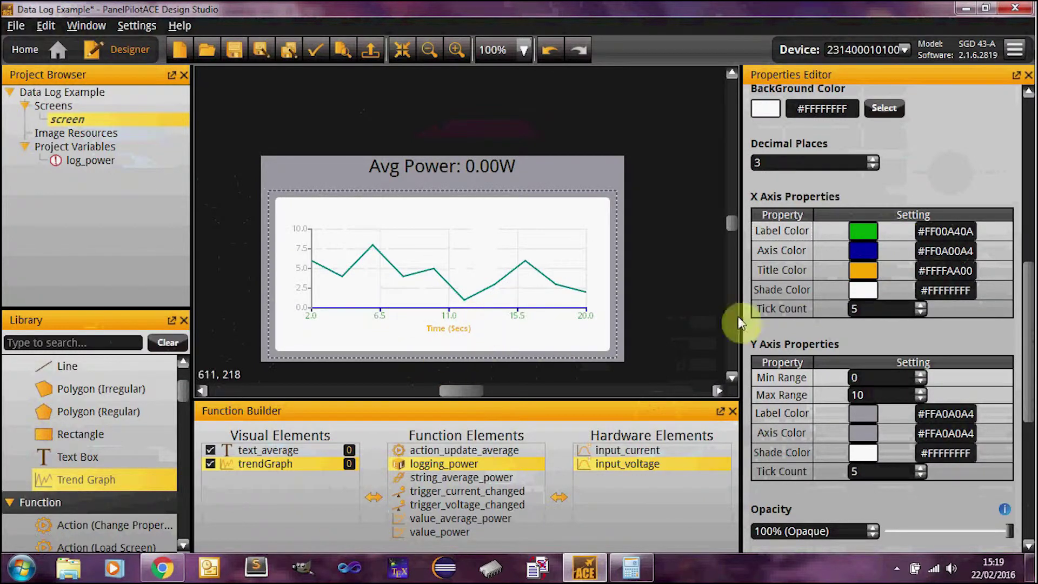
{"action": "left_click", "coordinate": [854, 294]}
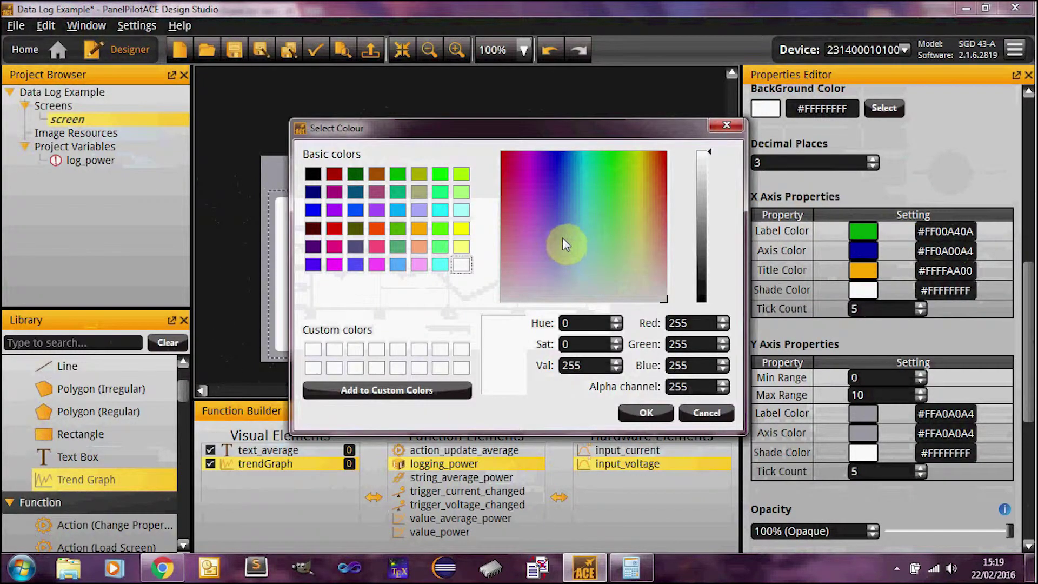
{"action": "left_click", "coordinate": [461, 229]}
{"action": "left_click", "coordinate": [647, 412]}
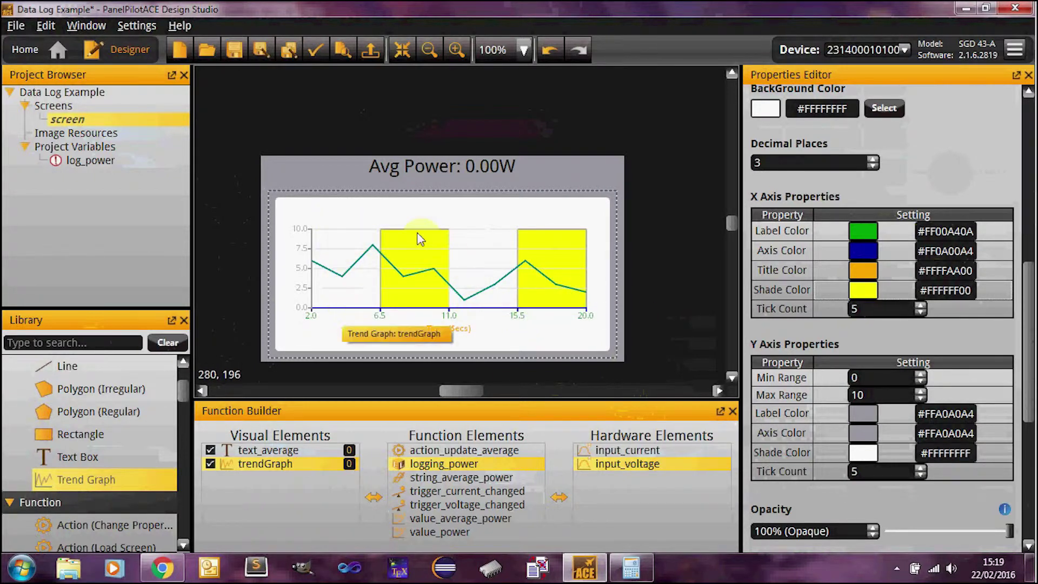
{"action": "left_click", "coordinate": [659, 238]}
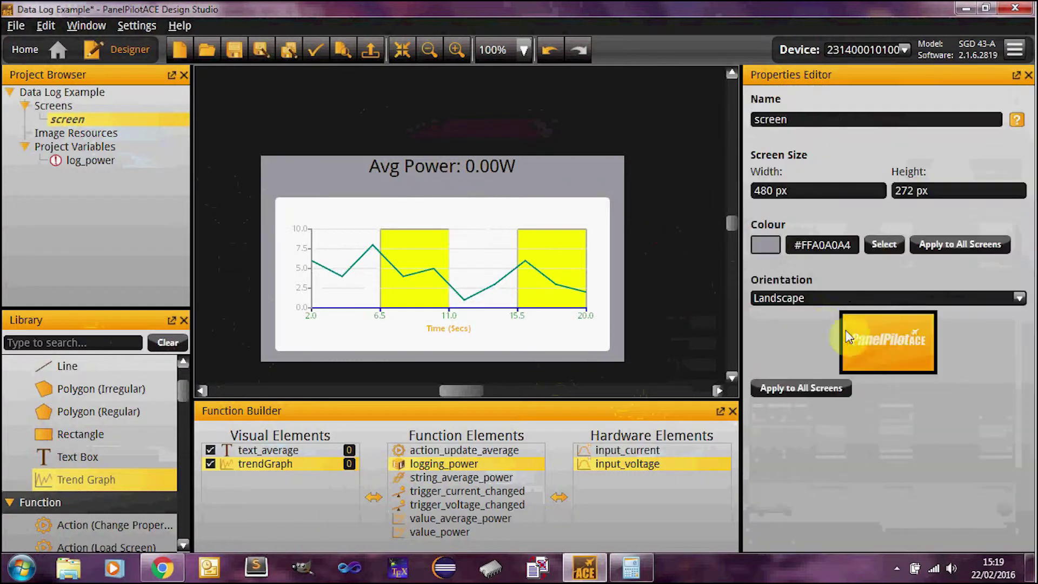
Raise trendGraph's X Axis Tick Count step by step up to 14.
{"action": "left_click", "coordinate": [313, 454]}
{"action": "left_click", "coordinate": [313, 462]}
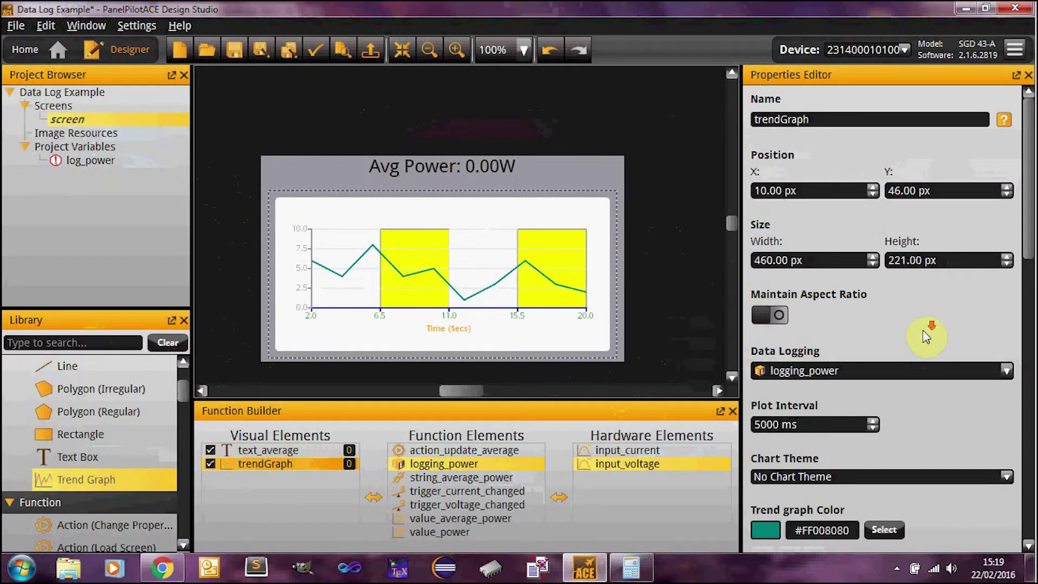
{"action": "scroll", "coordinate": [922, 330], "scroll_direction": "down", "scroll_amount": 10}
{"action": "scroll", "coordinate": [878, 261], "scroll_direction": "up", "scroll_amount": 3}
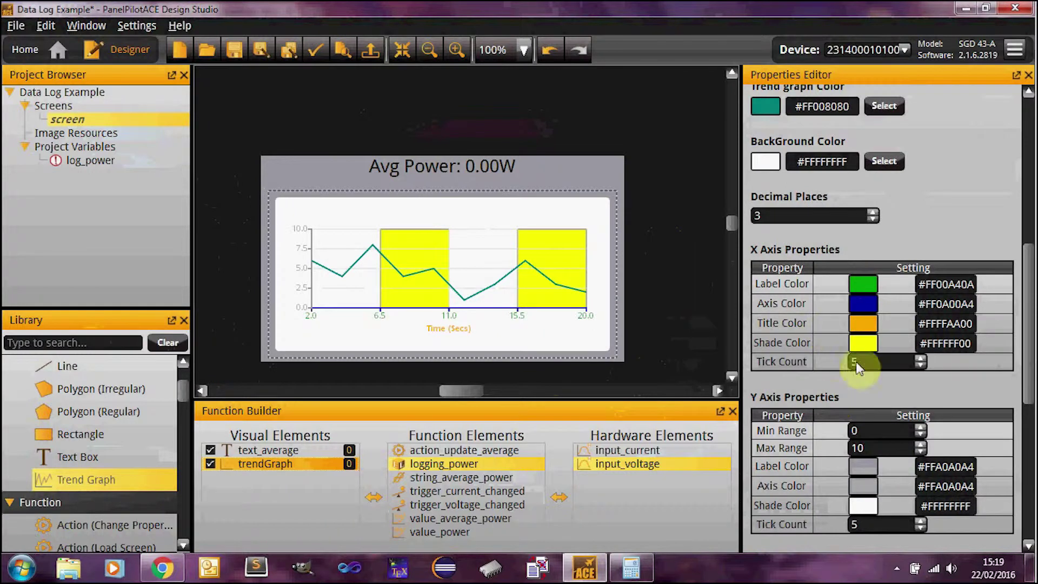
{"action": "left_click", "coordinate": [919, 358]}
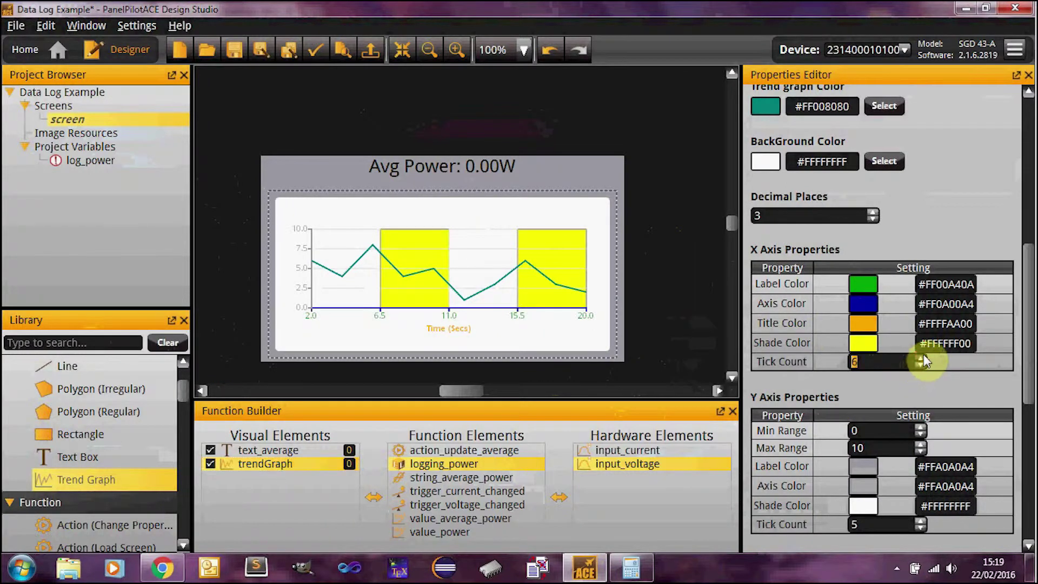
{"action": "left_click", "coordinate": [921, 358]}
{"action": "left_click", "coordinate": [920, 358]}
{"action": "left_click", "coordinate": [921, 358]}
{"action": "left_click", "coordinate": [921, 358]}
{"action": "left_click", "coordinate": [921, 358]}
{"action": "left_click", "coordinate": [920, 358]}
{"action": "left_click", "coordinate": [920, 358]}
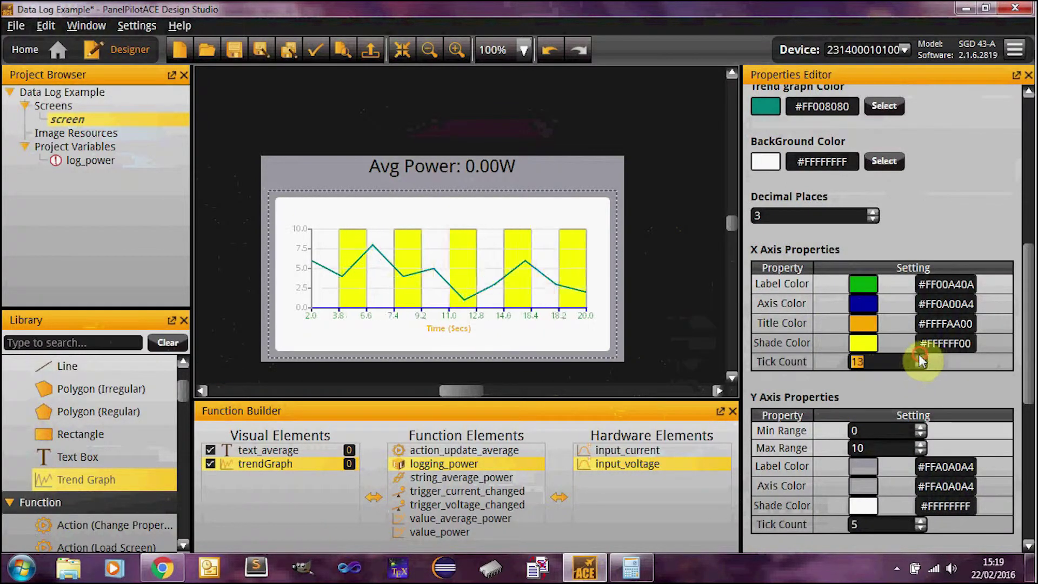
{"action": "left_click", "coordinate": [920, 358]}
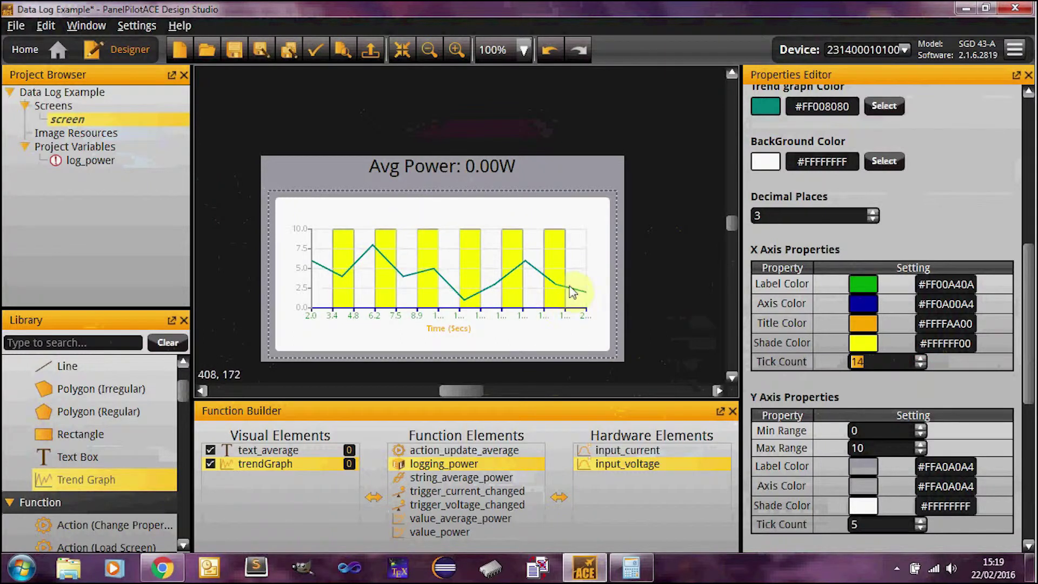
Set Decimal Places to 2 and bring the X axis tick count back to 5.
{"action": "left_click", "coordinate": [873, 220]}
{"action": "left_click", "coordinate": [873, 220]}
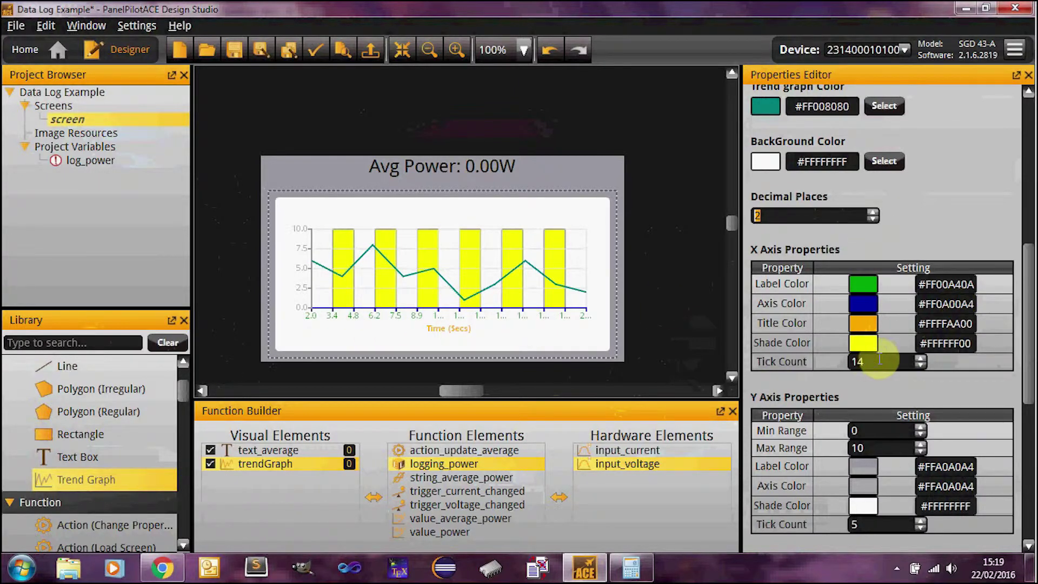
{"action": "left_click", "coordinate": [919, 366]}
{"action": "left_click", "coordinate": [920, 366]}
{"action": "left_click", "coordinate": [920, 366]}
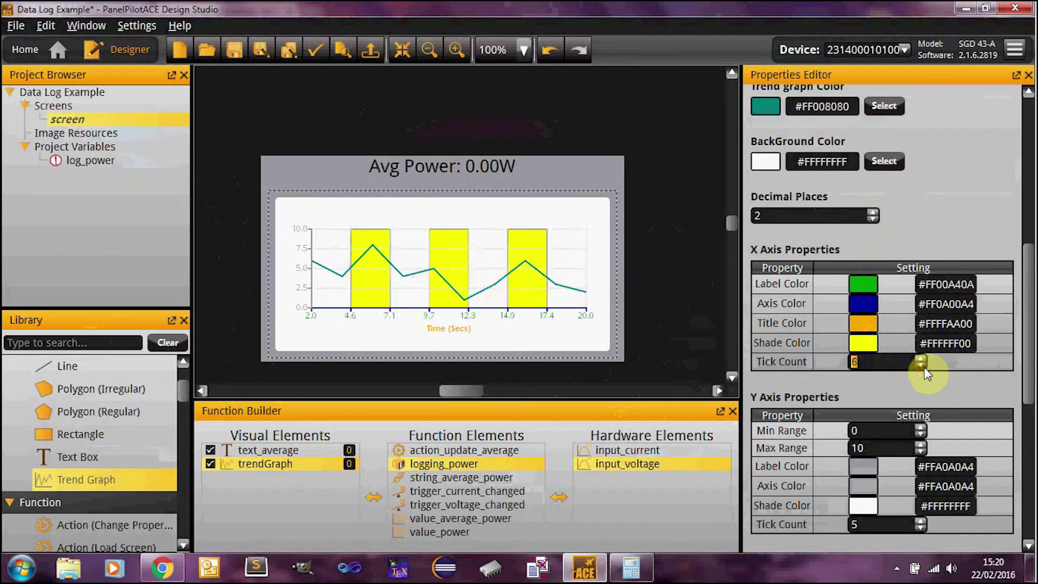
{"action": "left_click", "coordinate": [920, 366]}
{"action": "left_click", "coordinate": [920, 366]}
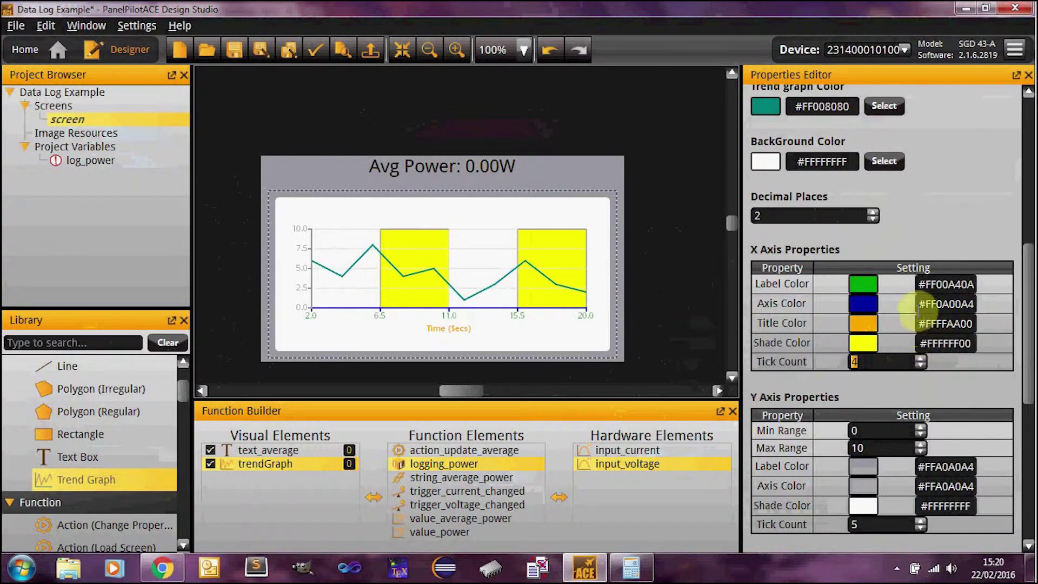
{"action": "left_click", "coordinate": [920, 360]}
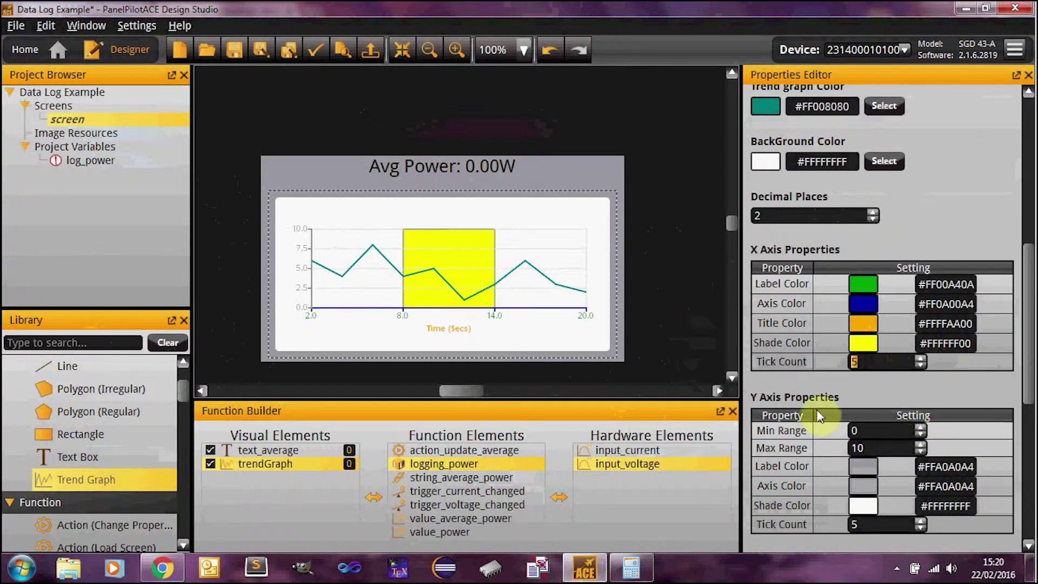
Change the Y Axis Max Range from 10 to 100.
{"action": "left_click", "coordinate": [828, 351]}
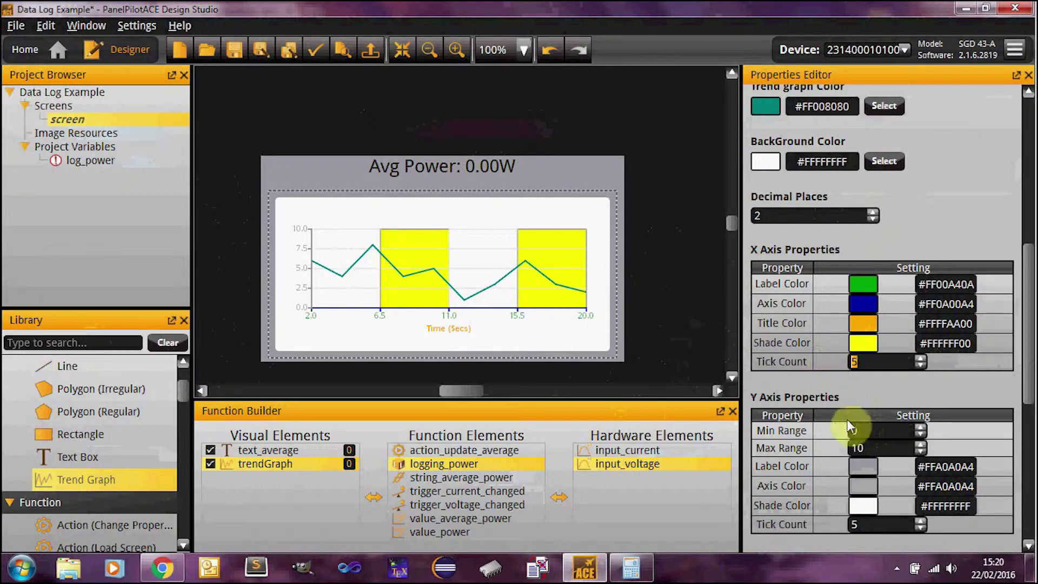
{"action": "left_click", "coordinate": [873, 448]}
{"action": "type", "text": "0"}
{"action": "key", "text": "Return"}
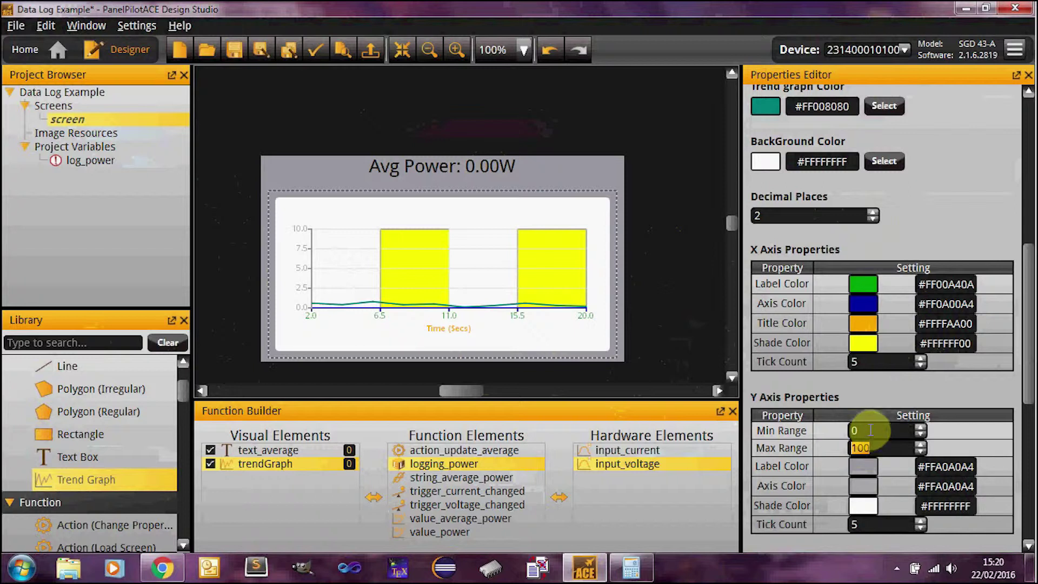
Set Y axis Label Color to blue-violet #FF5500FF and Axis Color to light cyan #FFAAFFFF.
{"action": "scroll", "coordinate": [892, 421], "scroll_direction": "down", "scroll_amount": 3}
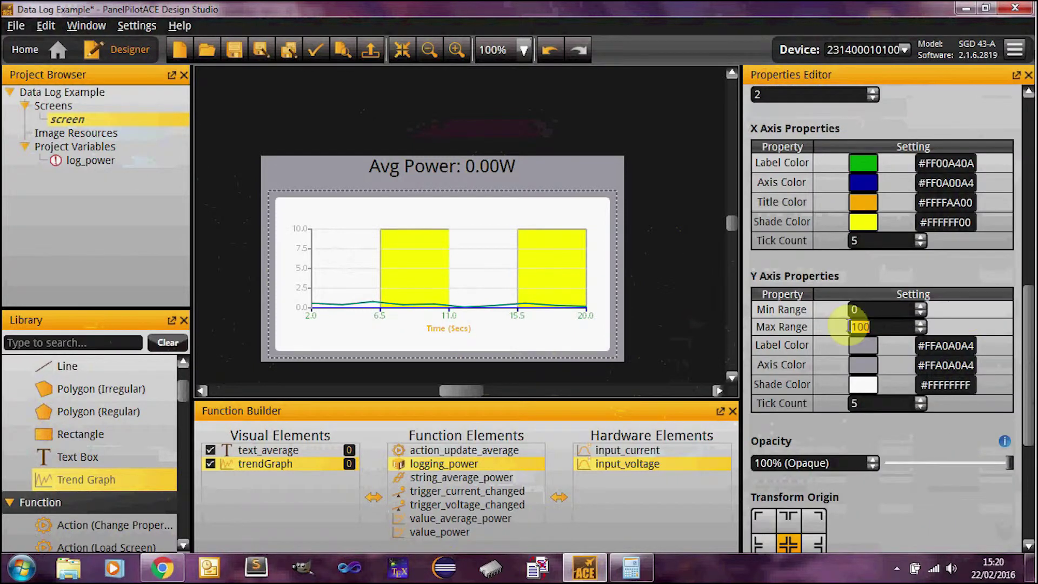
{"action": "left_click", "coordinate": [867, 348]}
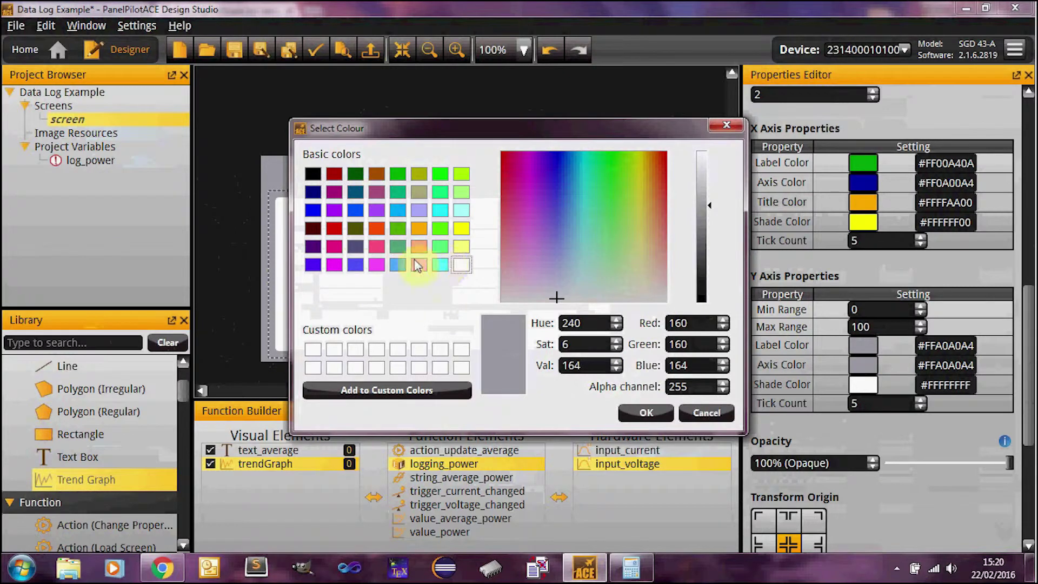
{"action": "left_click", "coordinate": [313, 264]}
{"action": "left_click", "coordinate": [645, 413]}
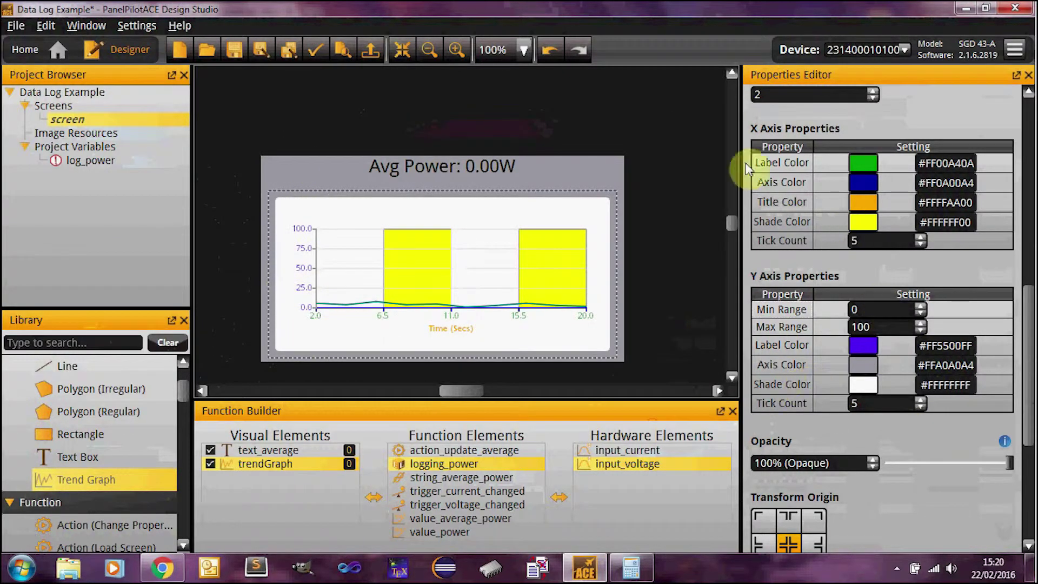
{"action": "left_click", "coordinate": [859, 364]}
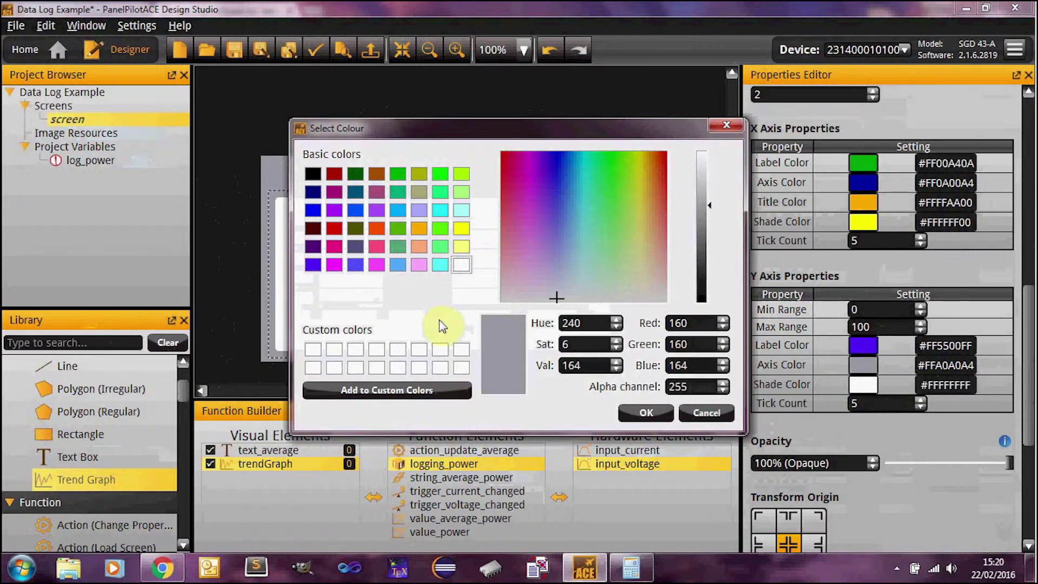
{"action": "left_click", "coordinate": [461, 210]}
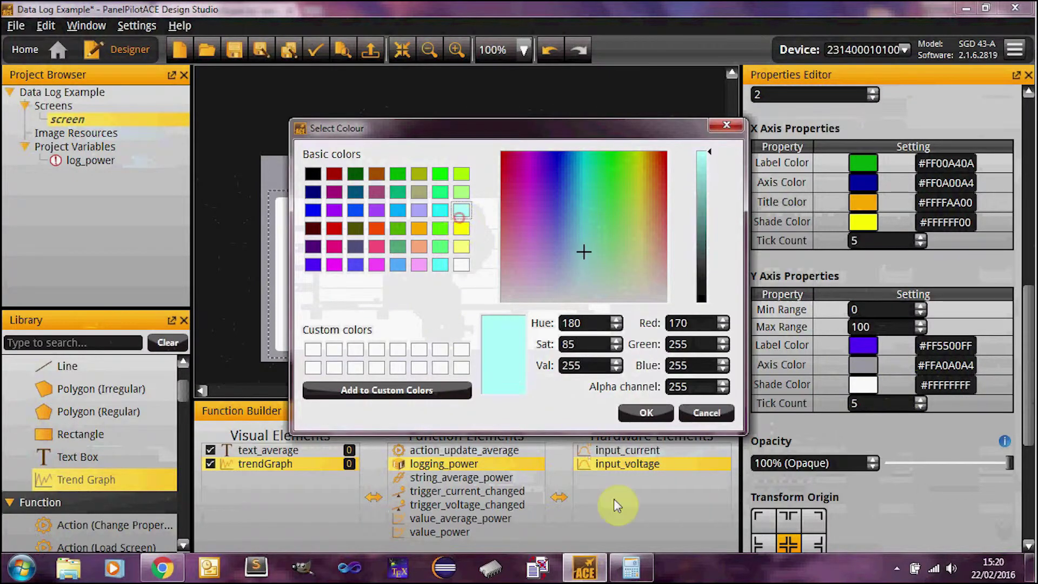
{"action": "left_click", "coordinate": [647, 413]}
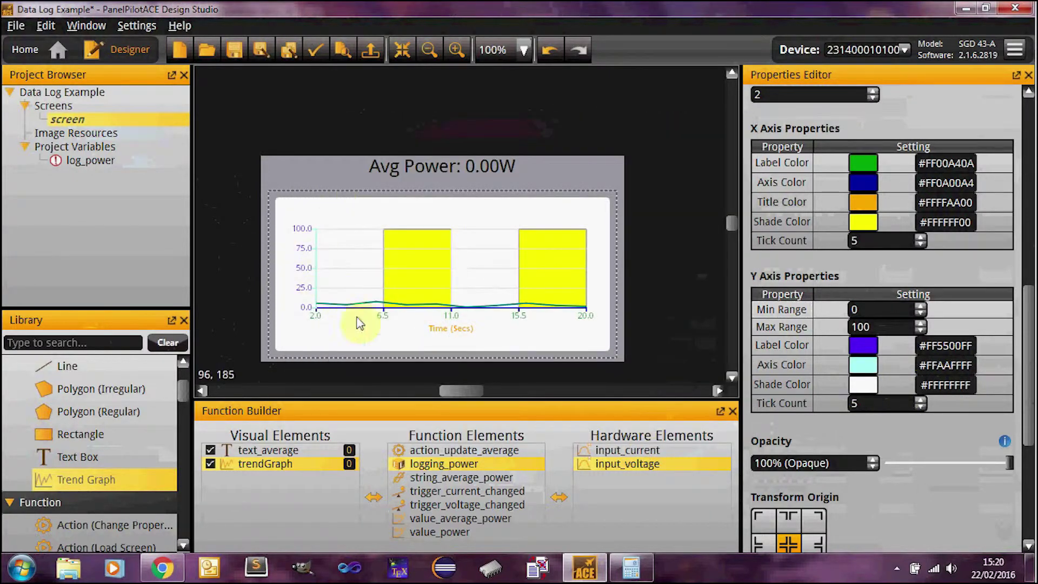
Set the Y axis Shade Color to green #FF00FF7F.
{"action": "left_click", "coordinate": [847, 387]}
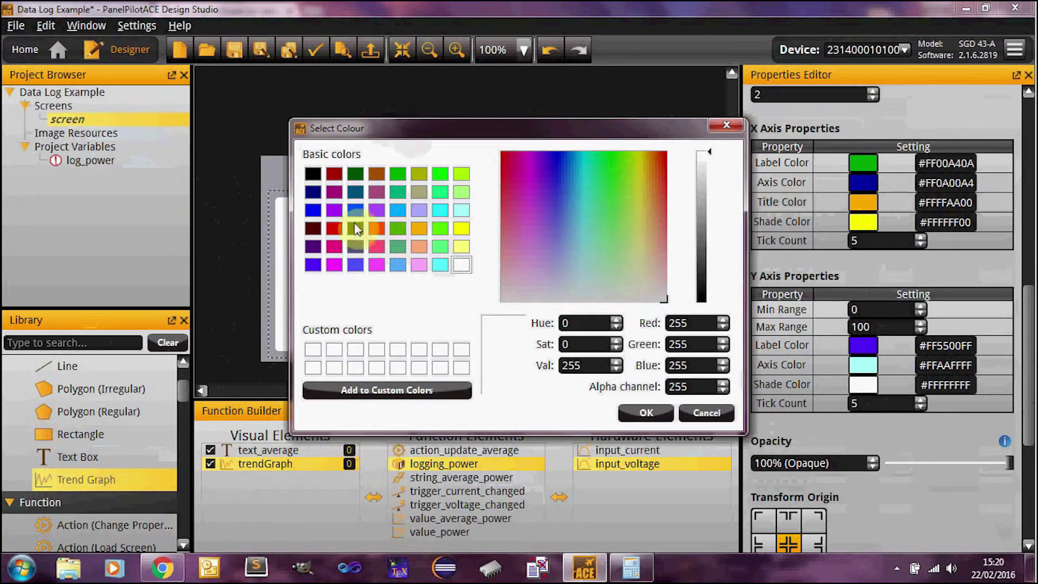
{"action": "left_click", "coordinate": [440, 192]}
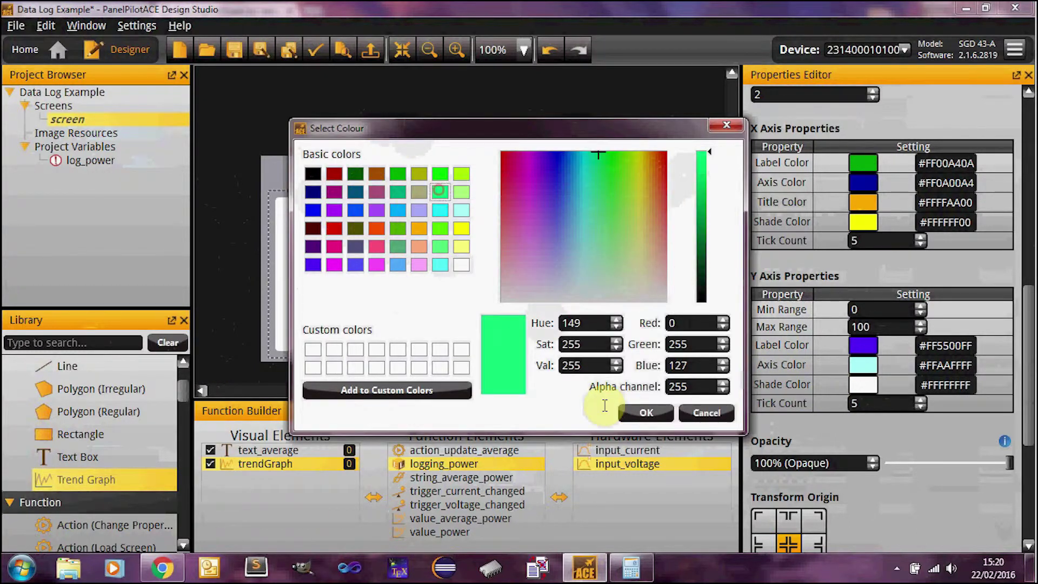
{"action": "left_click", "coordinate": [647, 413]}
{"action": "scroll", "coordinate": [923, 410], "scroll_direction": "down", "scroll_amount": 4}
{"action": "scroll", "coordinate": [924, 410], "scroll_direction": "up", "scroll_amount": 1}
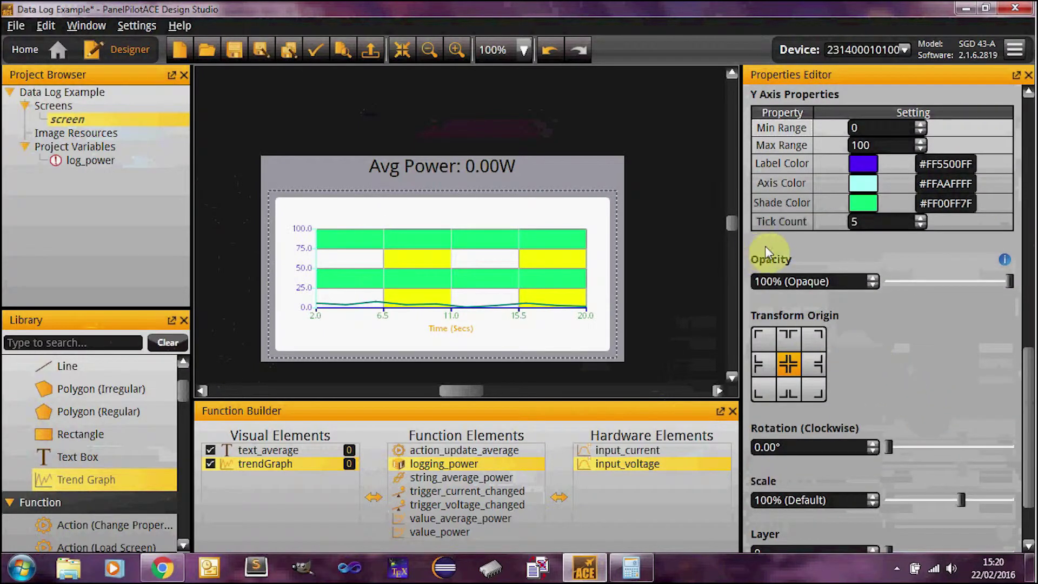
{"action": "scroll", "coordinate": [782, 346], "scroll_direction": "down", "scroll_amount": 2}
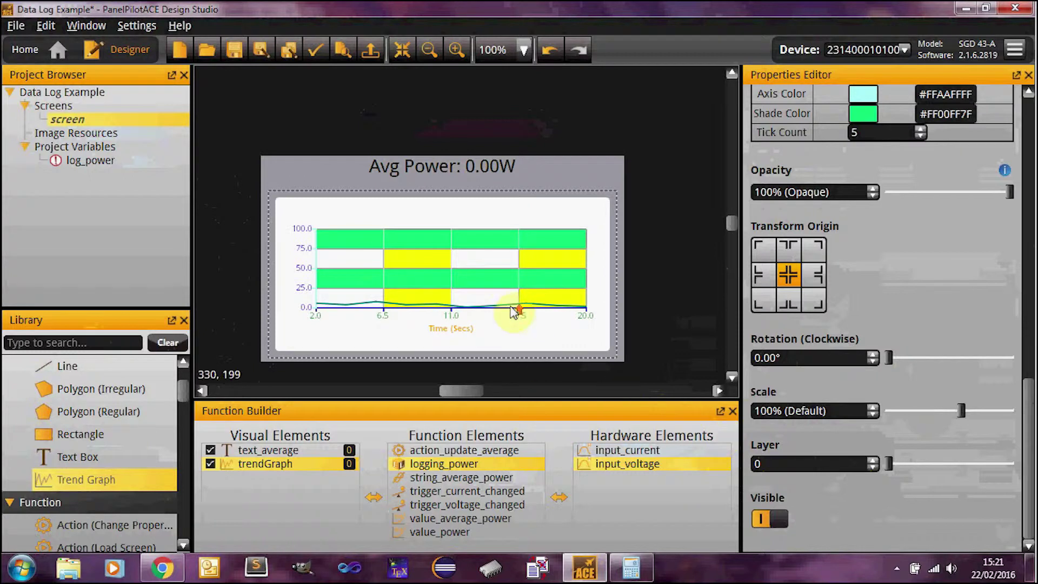
{"action": "scroll", "coordinate": [514, 308], "scroll_direction": "down", "scroll_amount": 2}
Change the log_power variable's logging Interval from 60000 to 5000 ms.
{"action": "scroll", "coordinate": [954, 343], "scroll_direction": "up", "scroll_amount": 8}
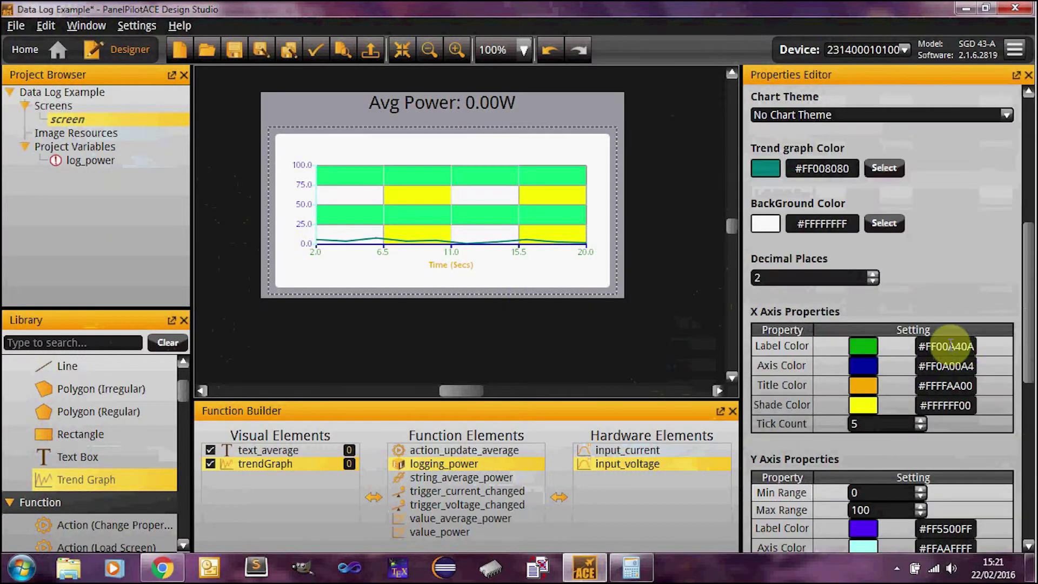
{"action": "scroll", "coordinate": [875, 287], "scroll_direction": "up", "scroll_amount": 5}
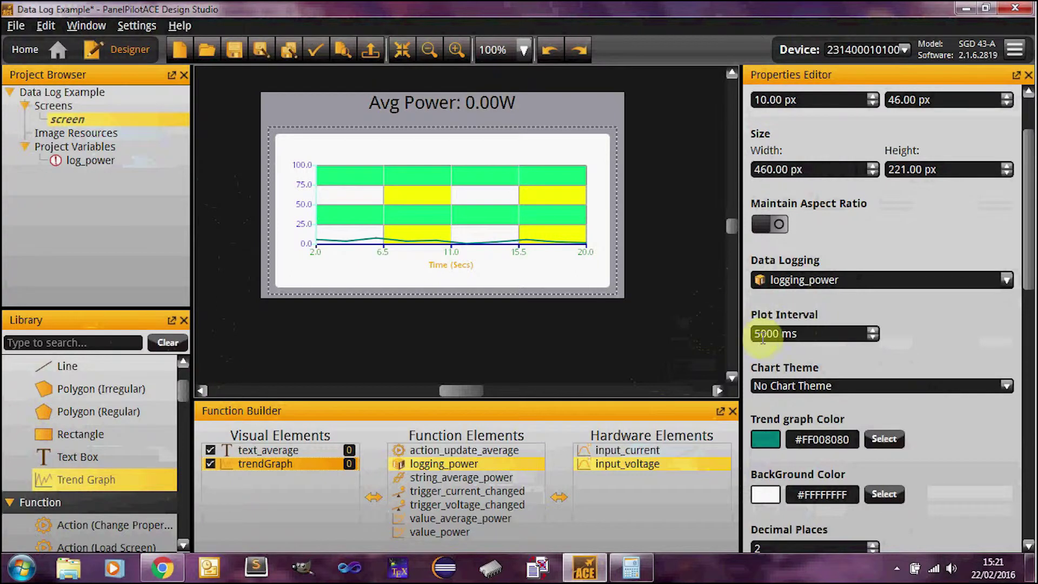
{"action": "left_click", "coordinate": [120, 147]}
{"action": "left_click", "coordinate": [120, 160]}
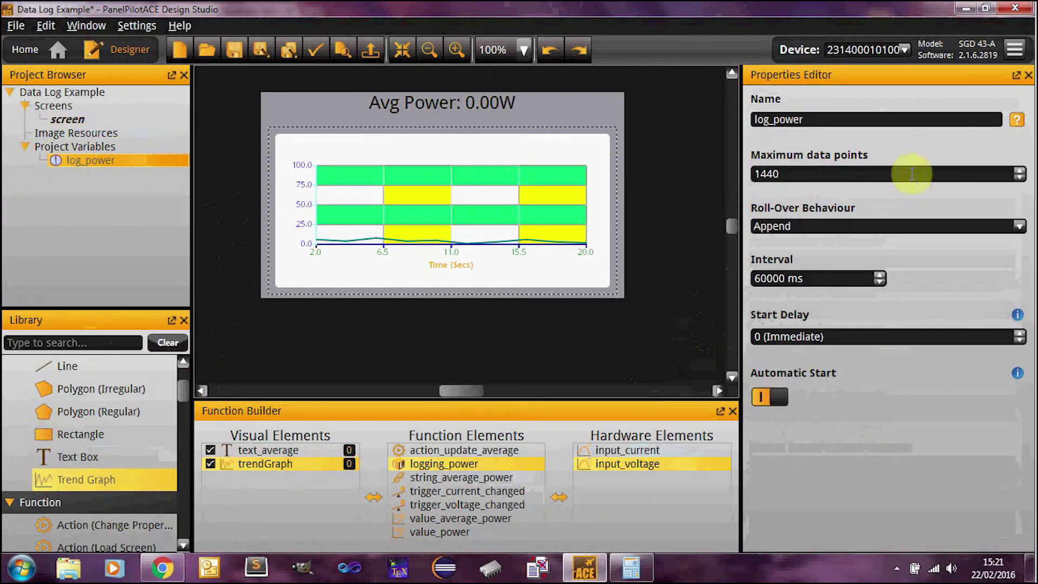
{"action": "left_click", "coordinate": [766, 278]}
{"action": "key", "text": "ctrl+a"}
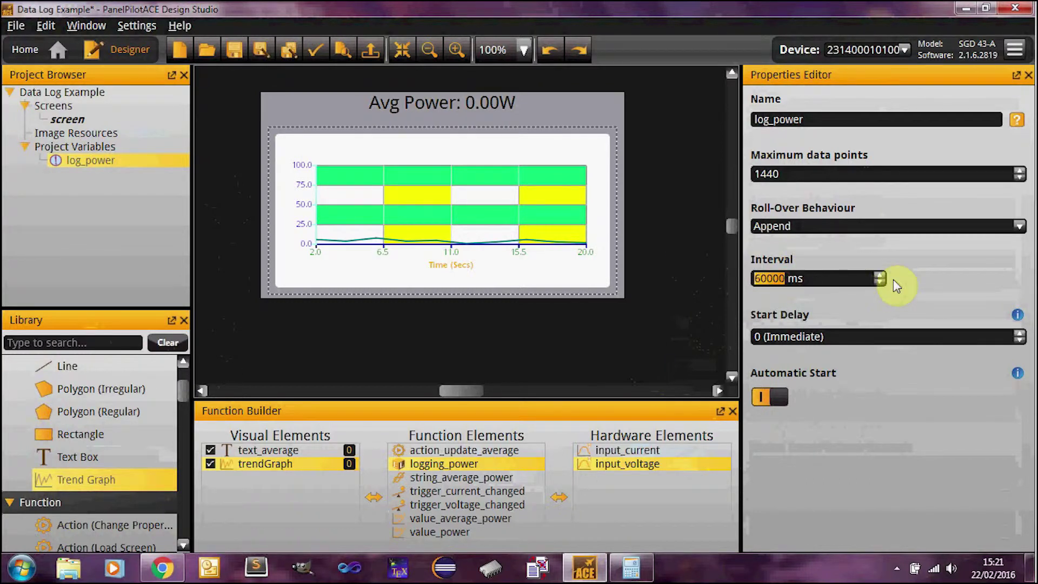
{"action": "type", "text": "5000"}
{"action": "key", "text": "Return"}
Set the trend graph's X axis Shade Color to white.
{"action": "left_click", "coordinate": [300, 464]}
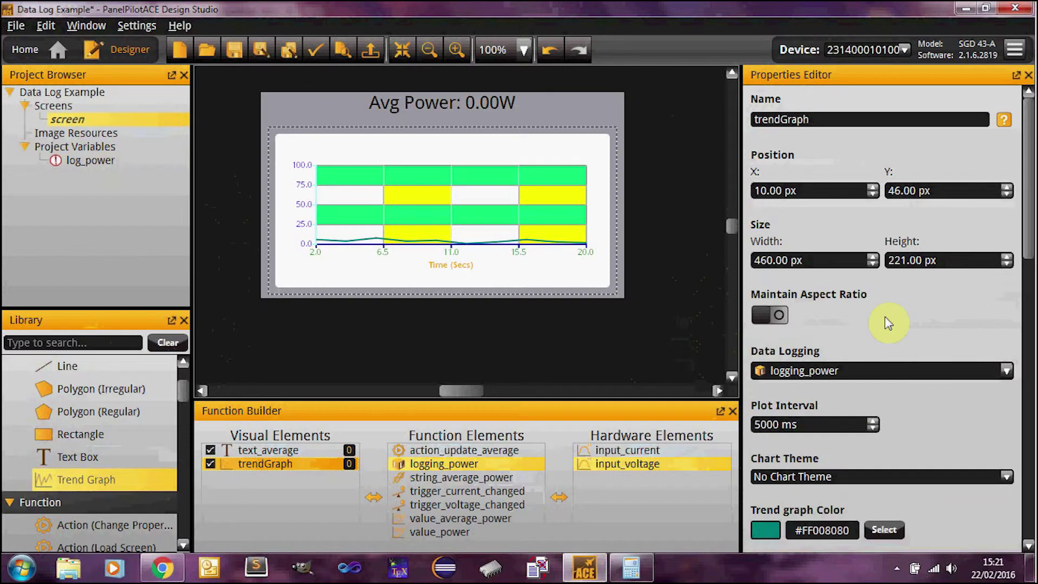
{"action": "scroll", "coordinate": [887, 317], "scroll_direction": "down", "scroll_amount": 10}
{"action": "scroll", "coordinate": [833, 383], "scroll_direction": "down", "scroll_amount": 1}
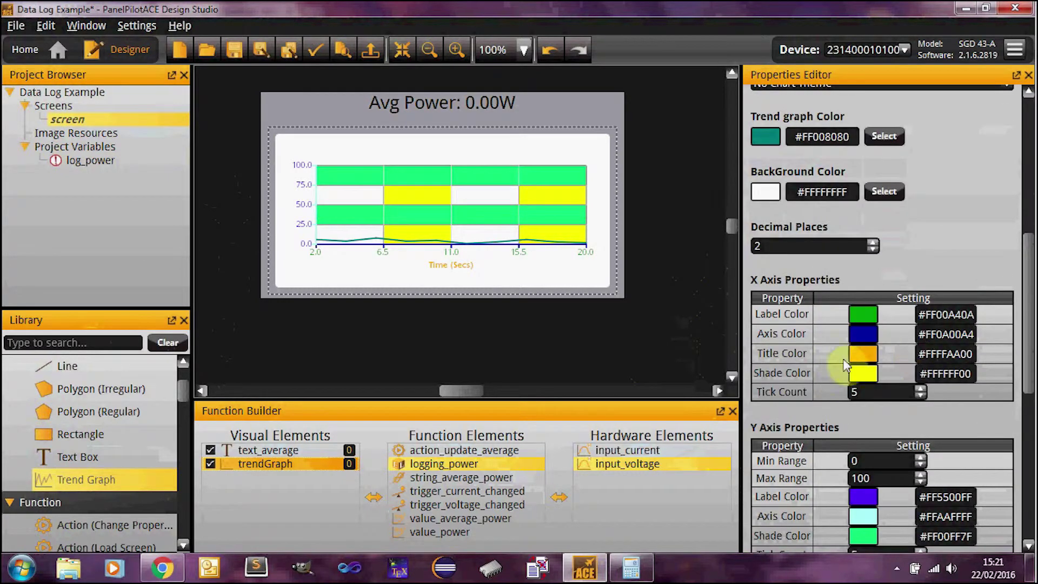
{"action": "left_click", "coordinate": [863, 371]}
{"action": "left_click", "coordinate": [464, 266]}
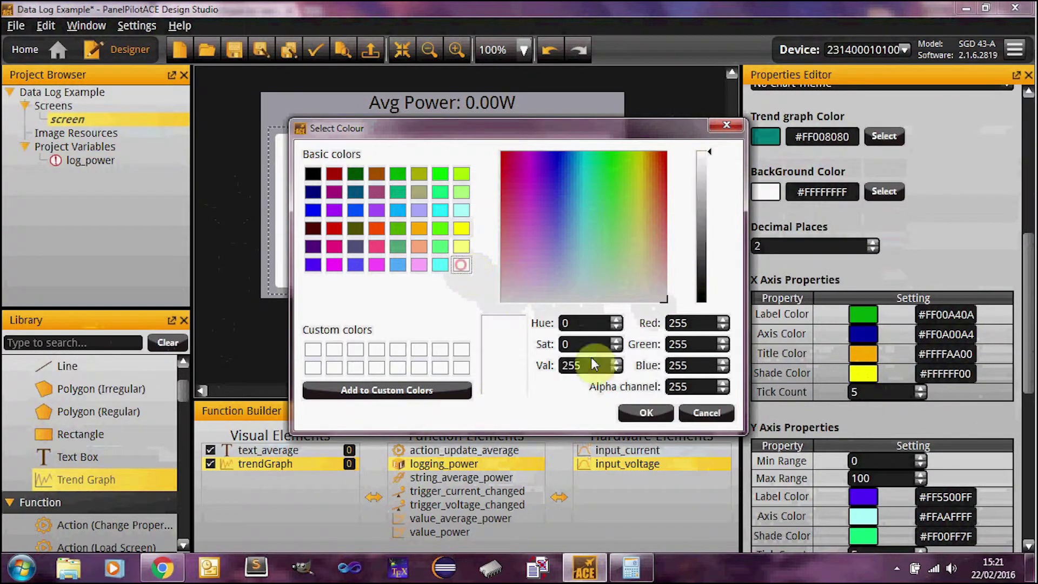
{"action": "left_click", "coordinate": [647, 413]}
Set the Y axis Shade Color to white and save the project.
{"action": "scroll", "coordinate": [835, 366], "scroll_direction": "down", "scroll_amount": 5}
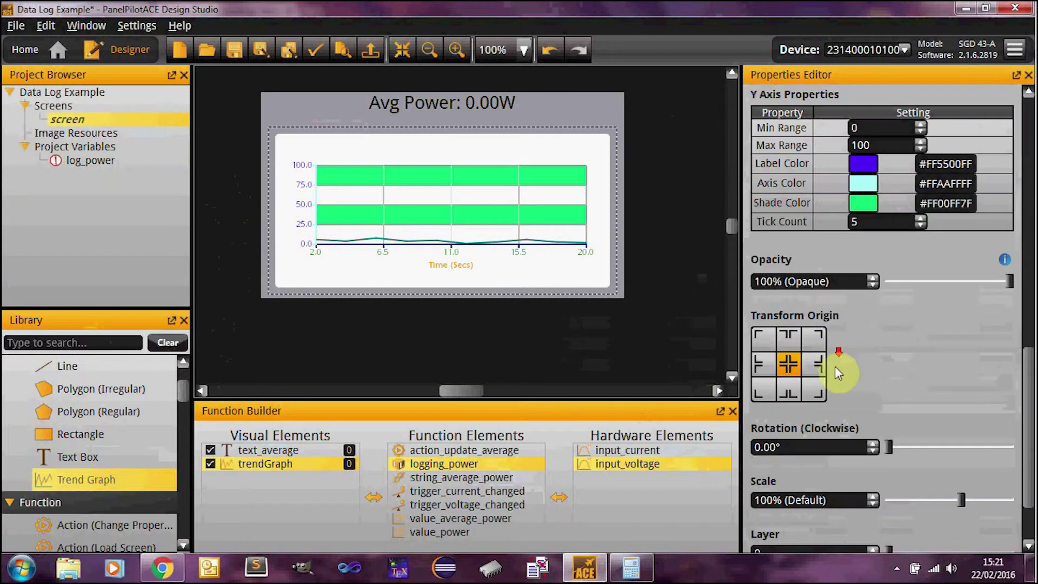
{"action": "left_click", "coordinate": [858, 204]}
{"action": "left_click", "coordinate": [459, 264]}
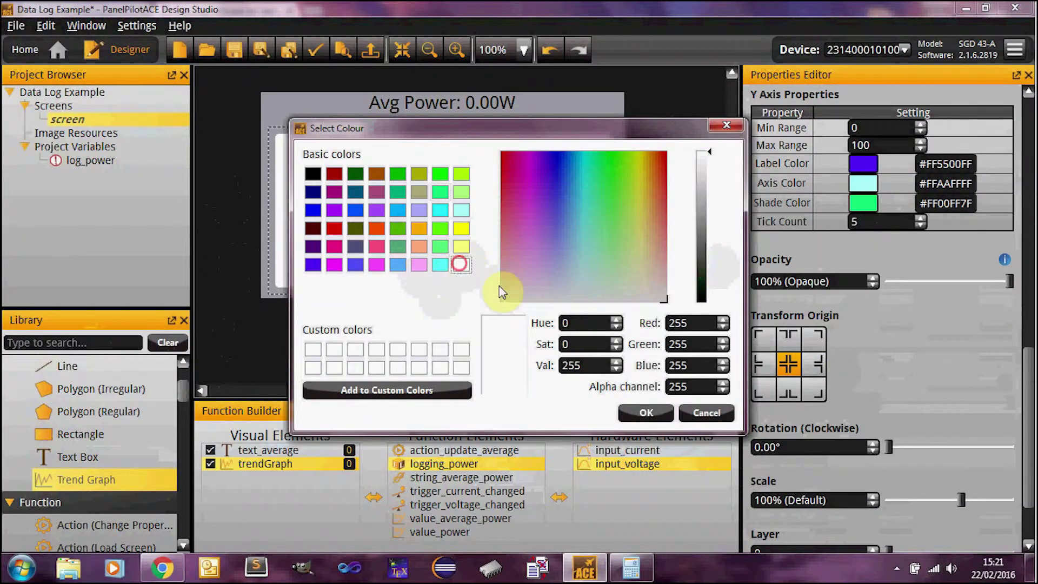
{"action": "left_click", "coordinate": [645, 414]}
{"action": "scroll", "coordinate": [645, 229], "scroll_direction": "up", "scroll_amount": 3}
{"action": "left_click", "coordinate": [665, 250]}
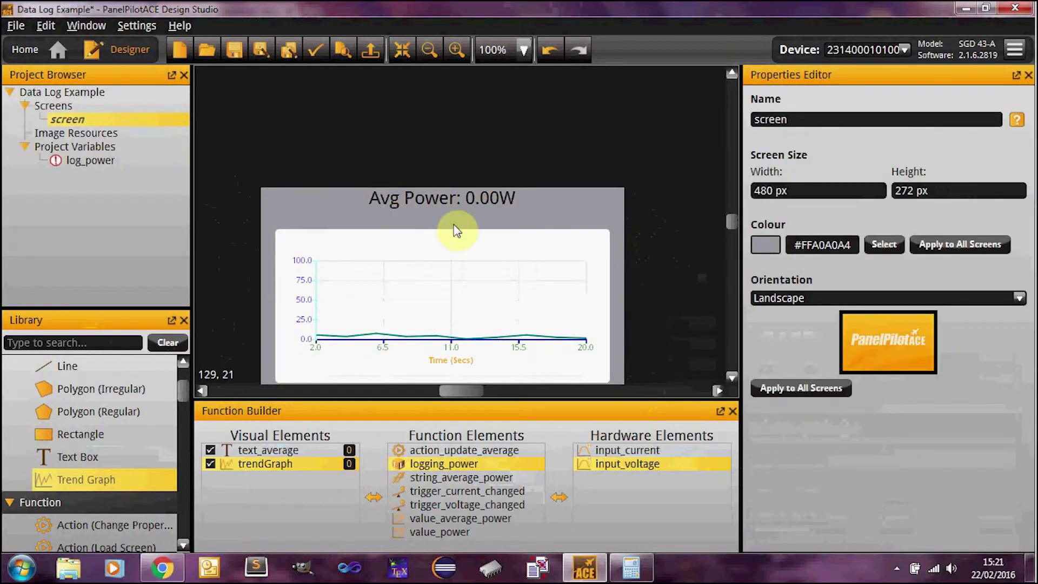
{"action": "key", "text": "ctrl+s"}
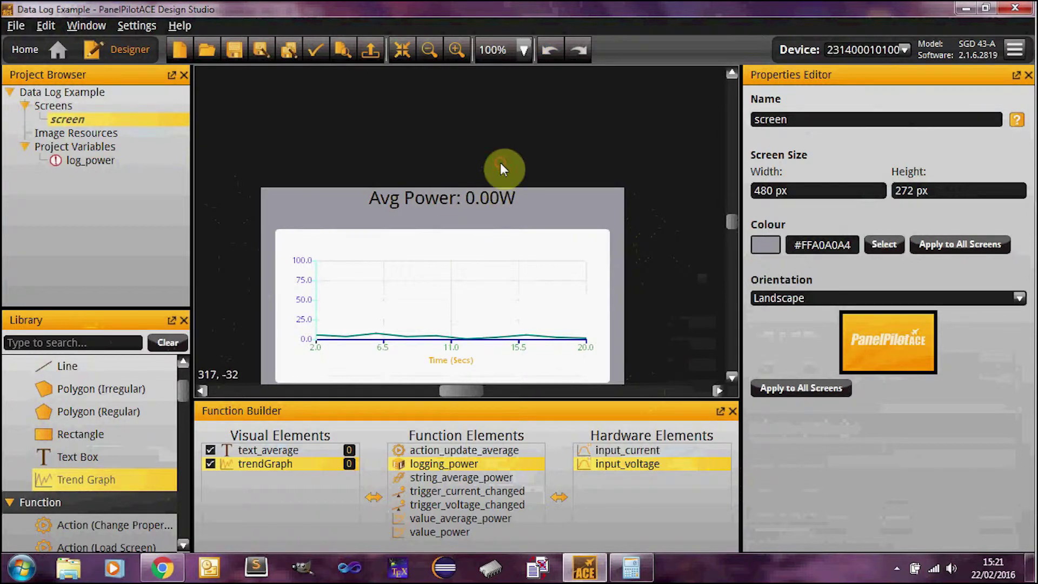
{"action": "key", "text": "F5"}
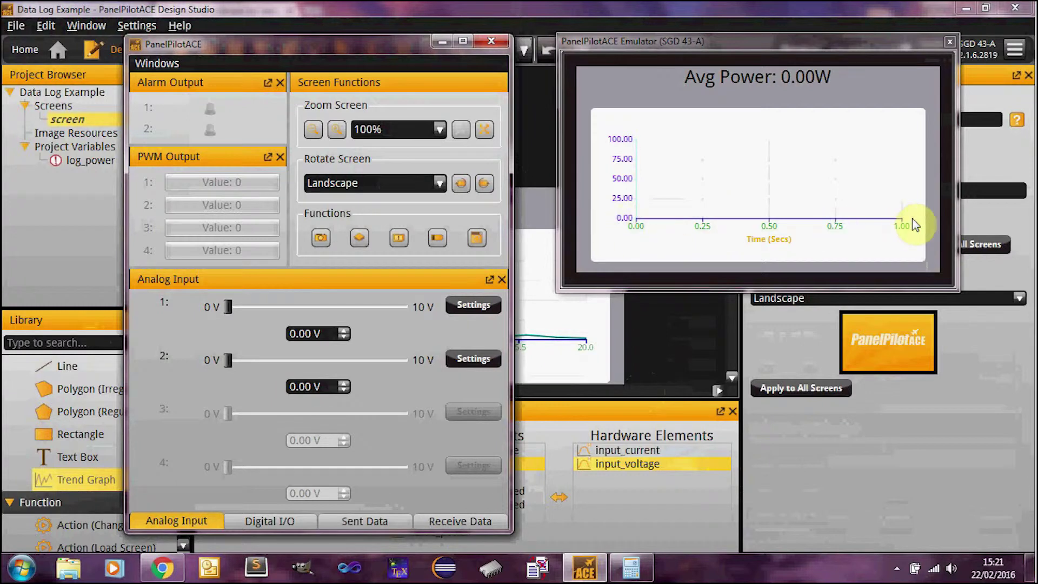
{"action": "left_click_drag", "start_coordinate": [228, 360], "coordinate": [367, 370]}
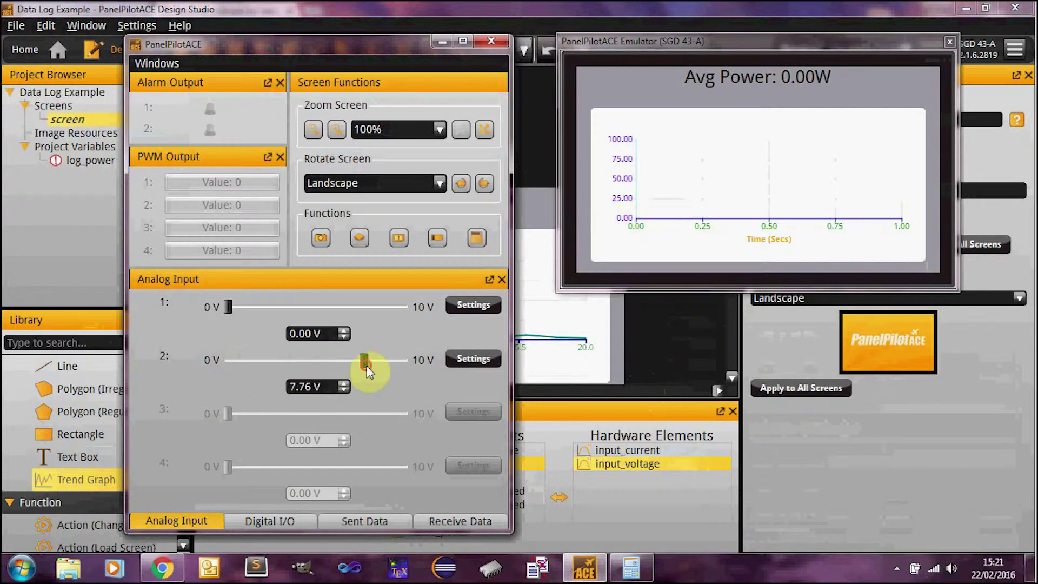
{"action": "left_click_drag", "start_coordinate": [231, 306], "coordinate": [279, 312]}
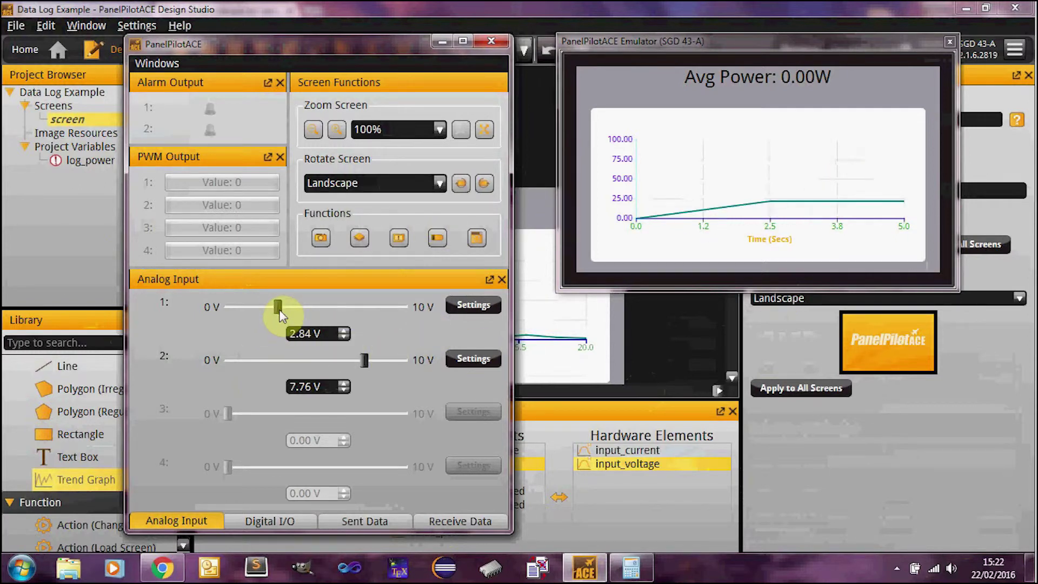
{"action": "left_click_drag", "start_coordinate": [280, 306], "coordinate": [392, 331]}
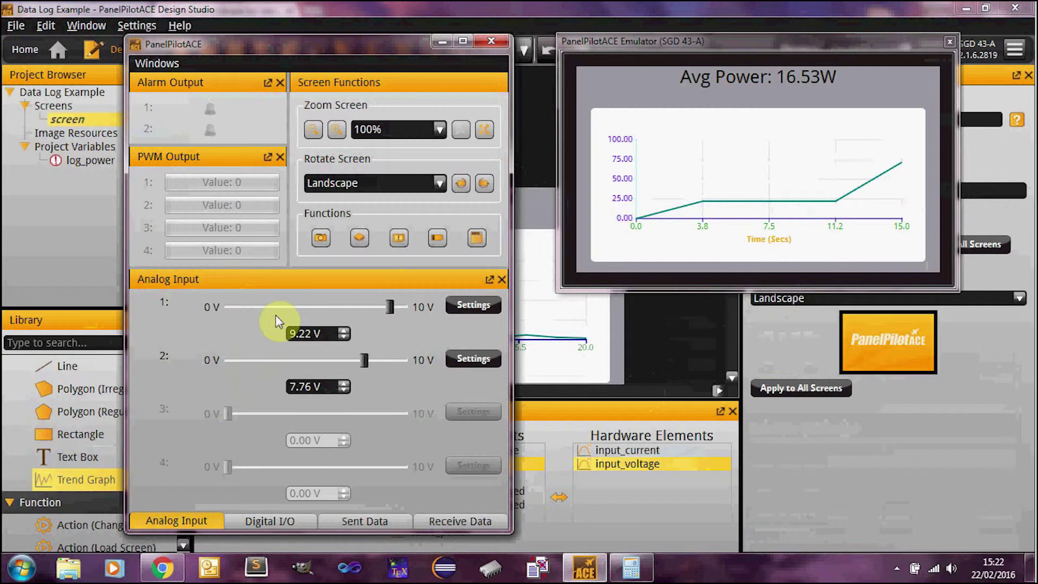
{"action": "left_click_drag", "start_coordinate": [346, 372], "coordinate": [265, 372]}
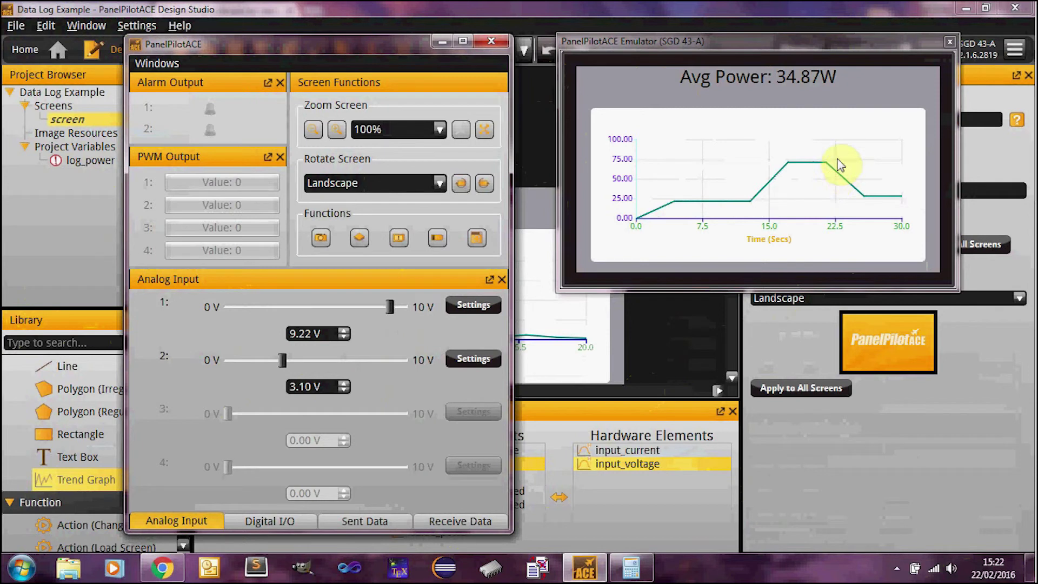
{"action": "left_click", "coordinate": [950, 41]}
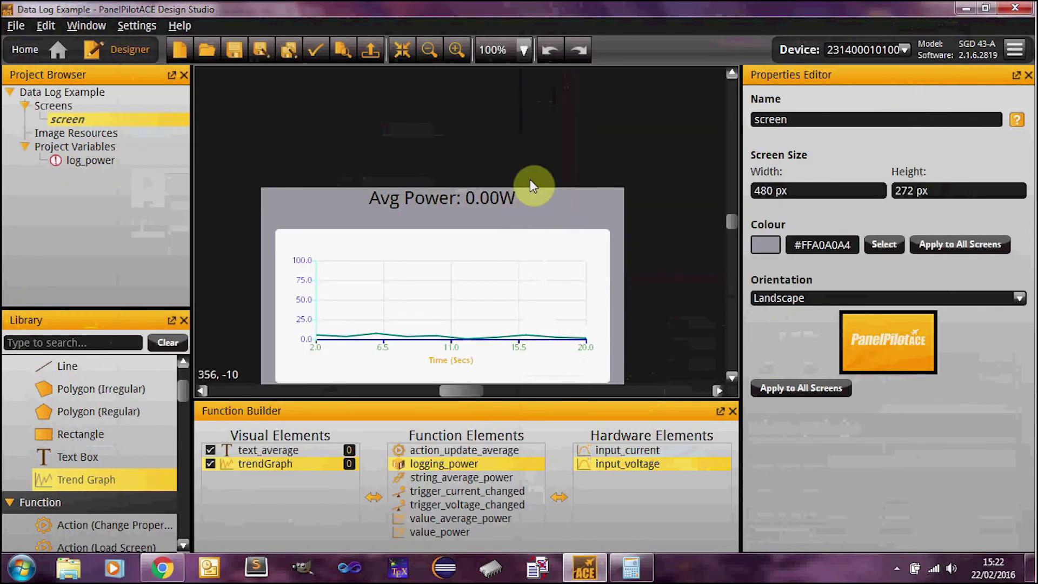